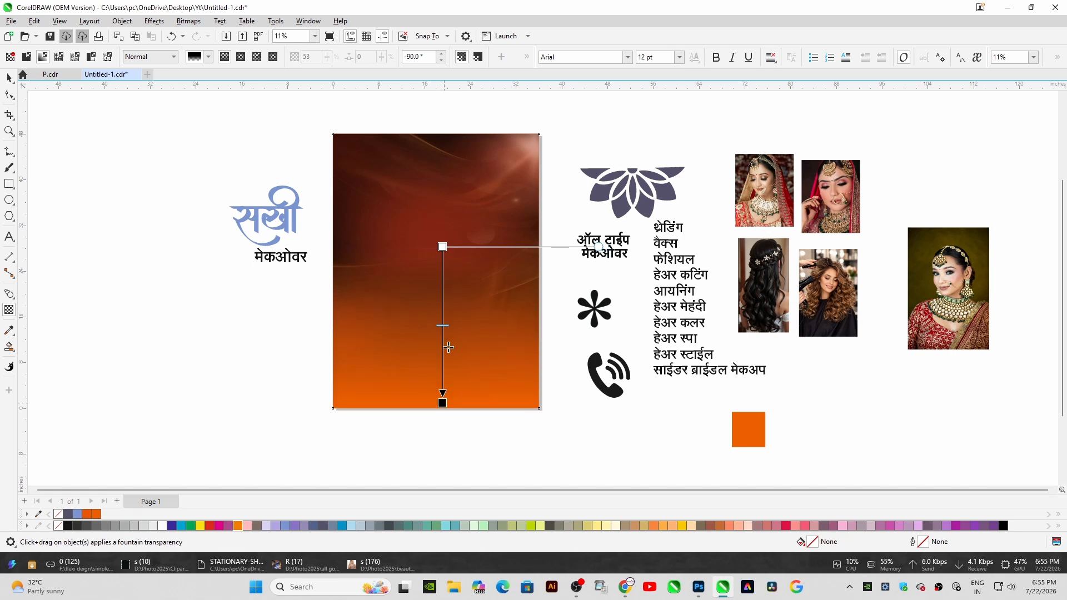
Undo the last three transparency changes on the background image
drag(442, 247, 445, 278)
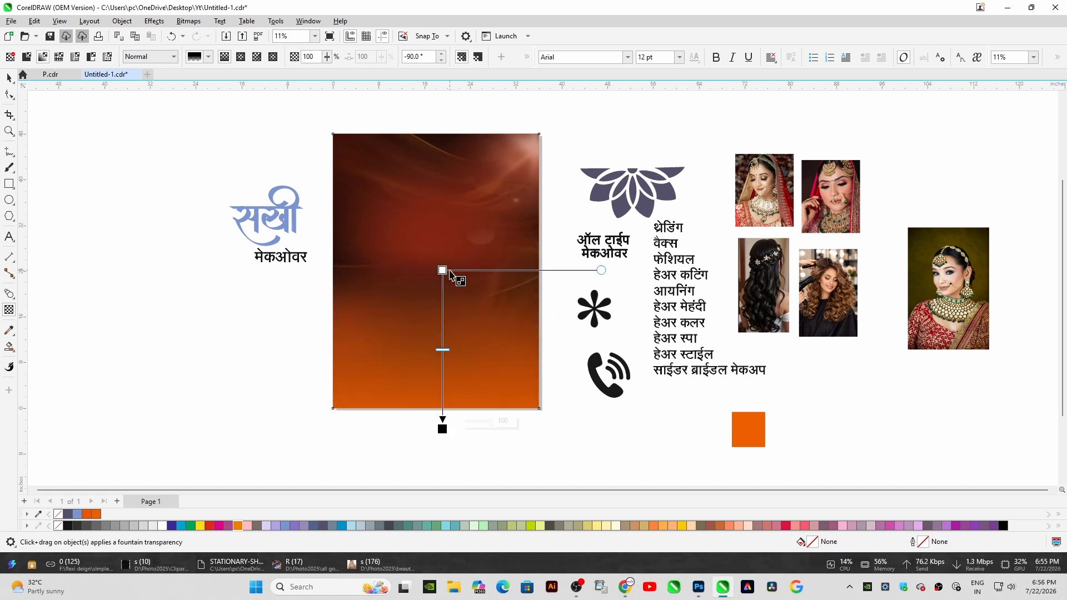
click(9, 79)
key(ctrl+z)
key(ctrl+z)
key(ctrl+z)
key(ctrl+z)
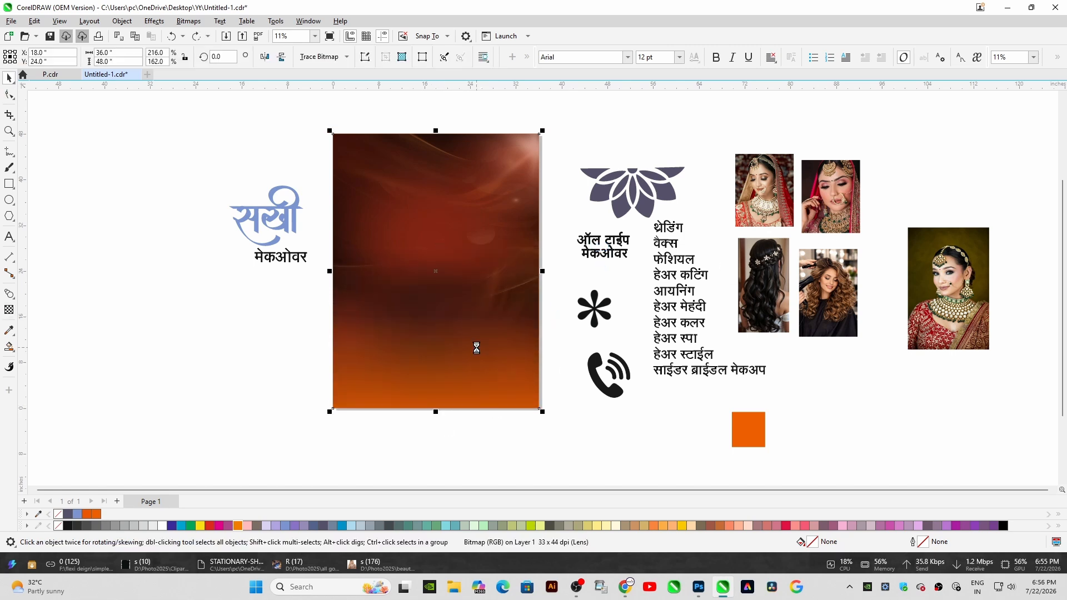
Bring the orange rectangle to the front and center it over the background image
click(524, 334)
mouse_move(461, 341)
mouse_down()
mouse_move(374, 341)
mouse_move(467, 355)
mouse_up()
key(shift+Page_Up)
shift+click(310, 248)
key(c)
key(Escape)
click(482, 361)
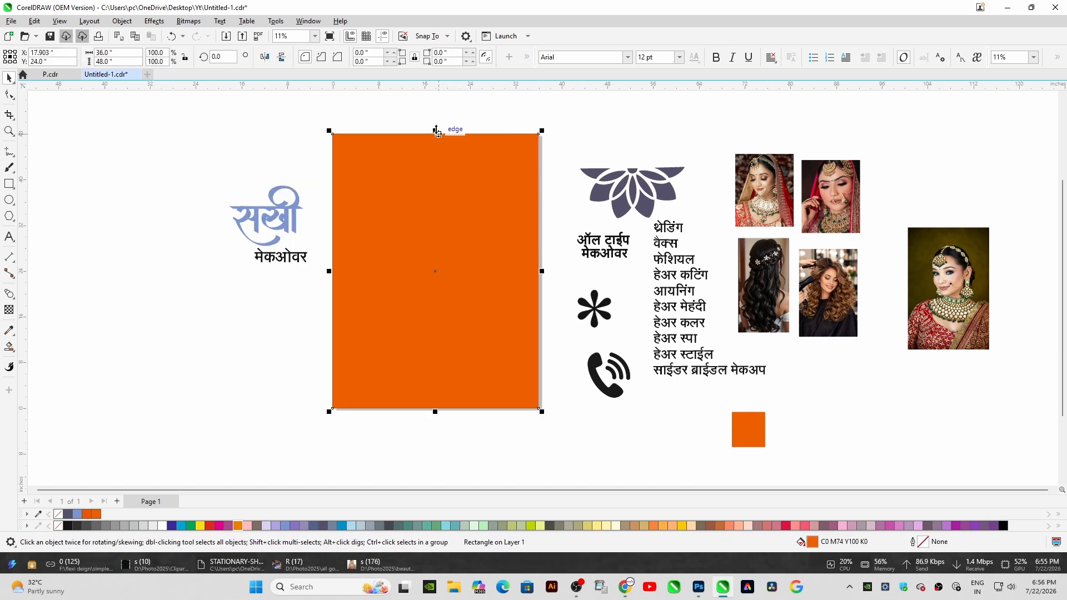
Shrink the orange rectangle to the background's lower half and give it an upward-fading fountain transparency
drag(436, 130, 437, 311)
scroll(454, 353, up, 1)
click(9, 309)
drag(459, 419, 457, 244)
scroll(515, 278, down, 1)
click(9, 81)
scroll(453, 320, up, 2)
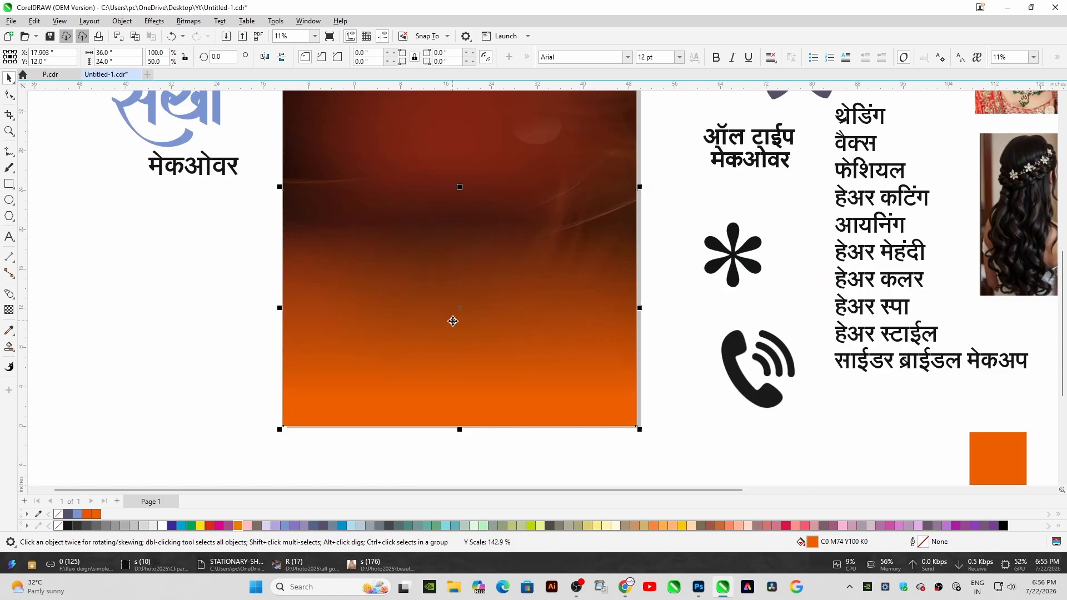
Readjust the orange rectangle's fountain transparency so the fade sits nearer the bottom
click(9, 310)
drag(494, 399, 500, 507)
drag(497, 369, 497, 419)
scroll(500, 411, down, 1)
click(9, 79)
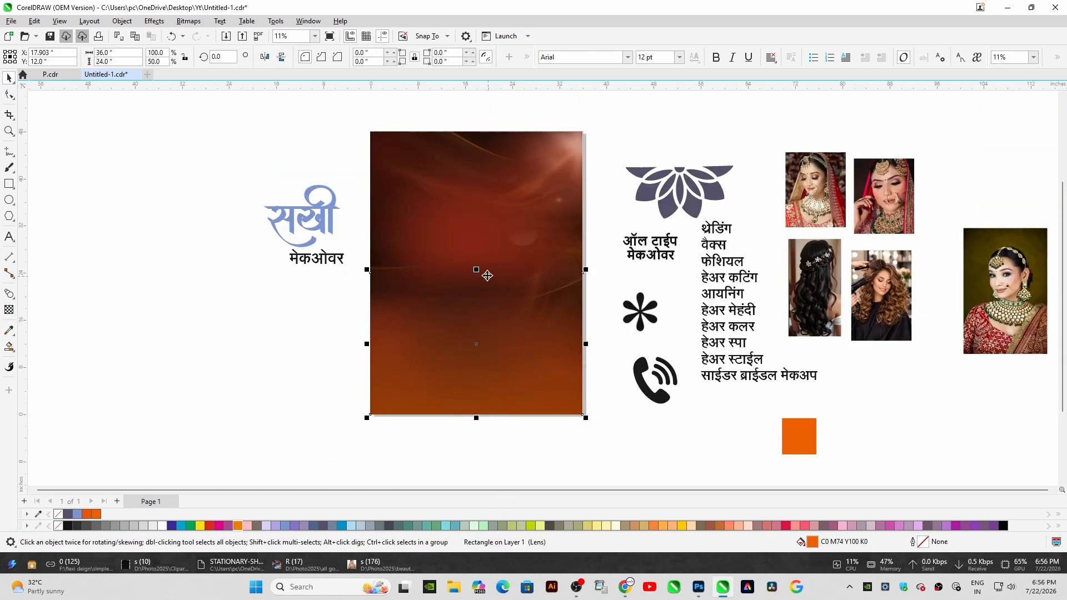
Move the lotus ornament to the top center of the background and fill it tan
drag(672, 187, 476, 156)
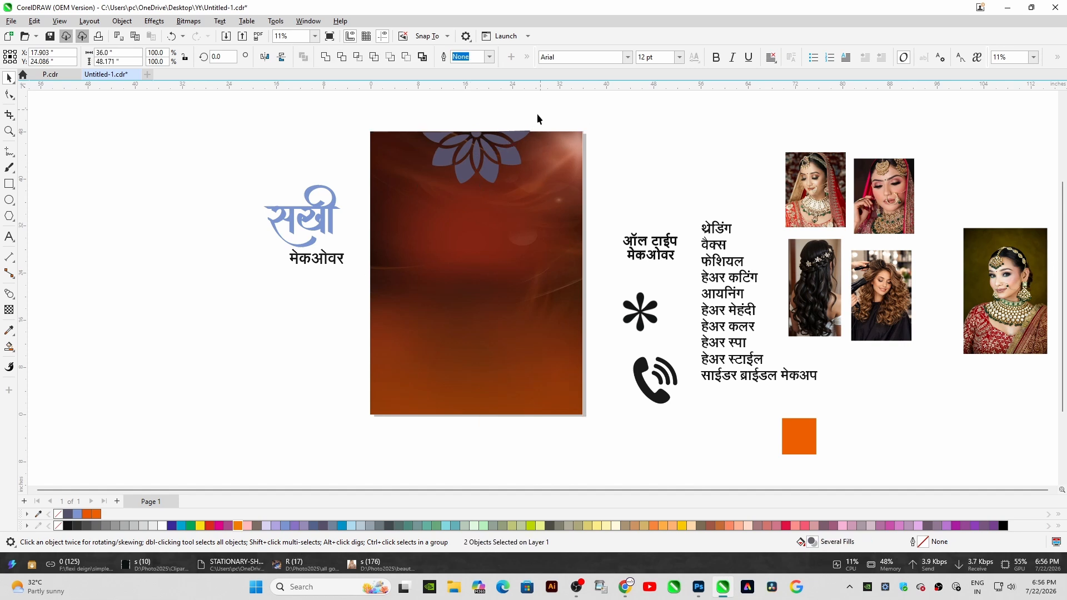
click(544, 527)
click(635, 526)
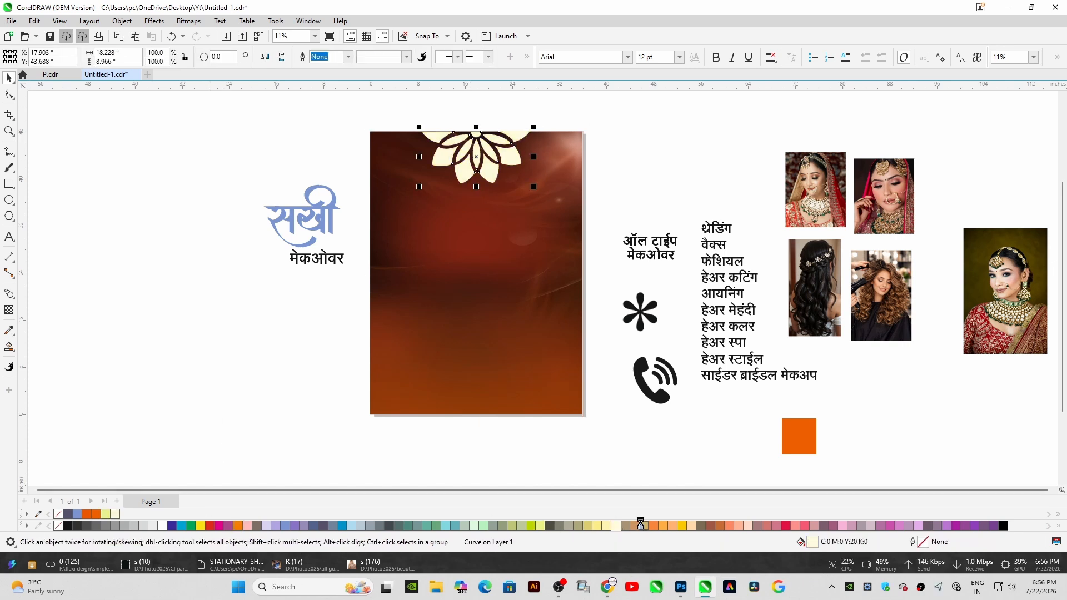
click(644, 525)
Apply a uniform transparency to the lotus ornament
scroll(407, 139, up, 1)
click(11, 309)
click(27, 56)
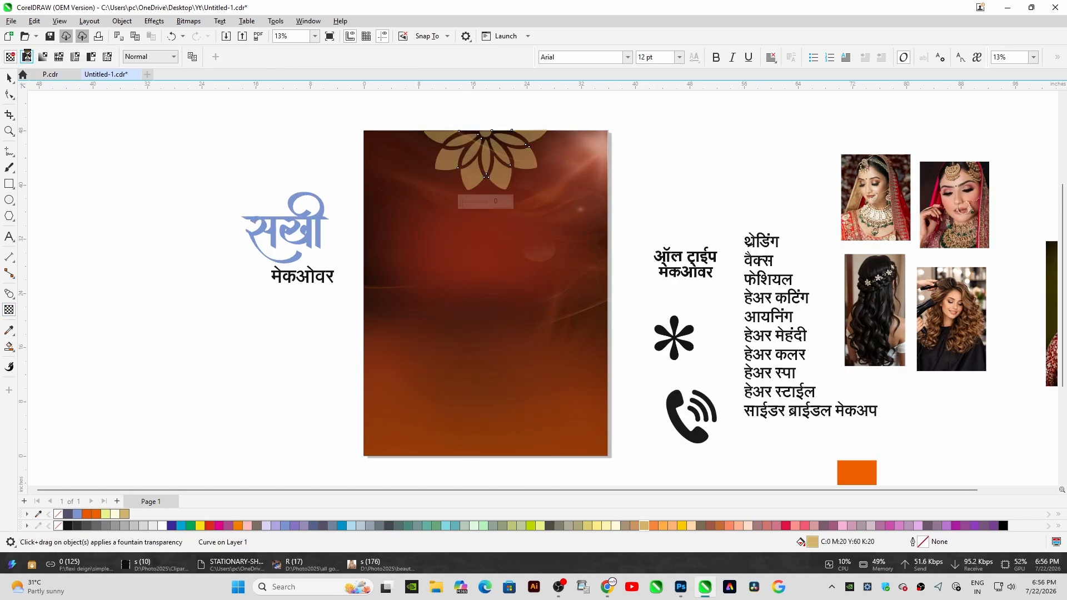
click(256, 58)
click(412, 169)
key(space)
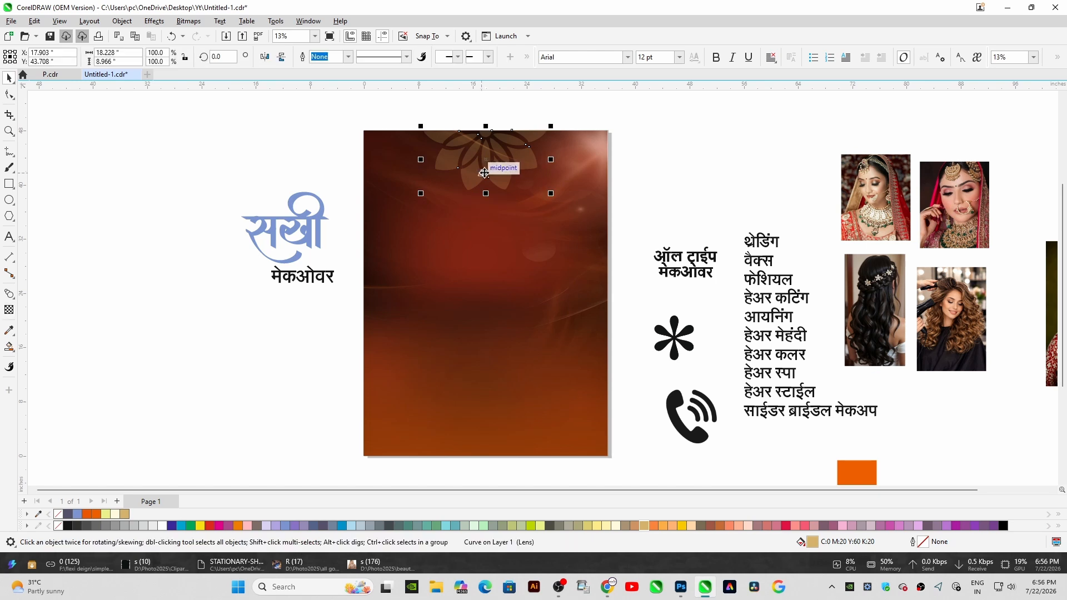
Place a copy of the lotus ornament at the bottom center of the background
drag(494, 162, 493, 433)
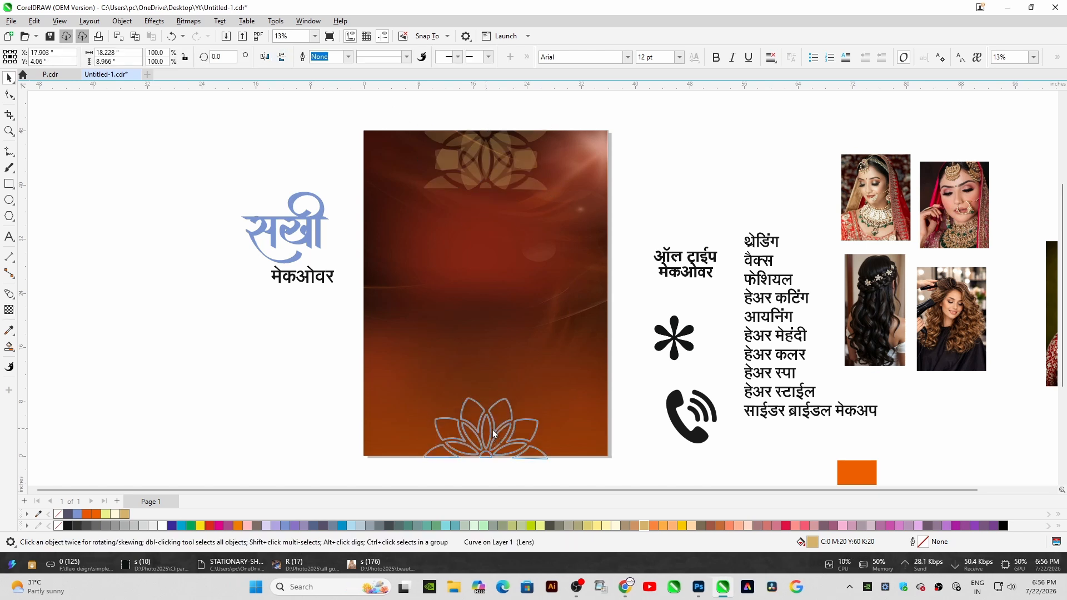
drag(358, 117, 617, 469)
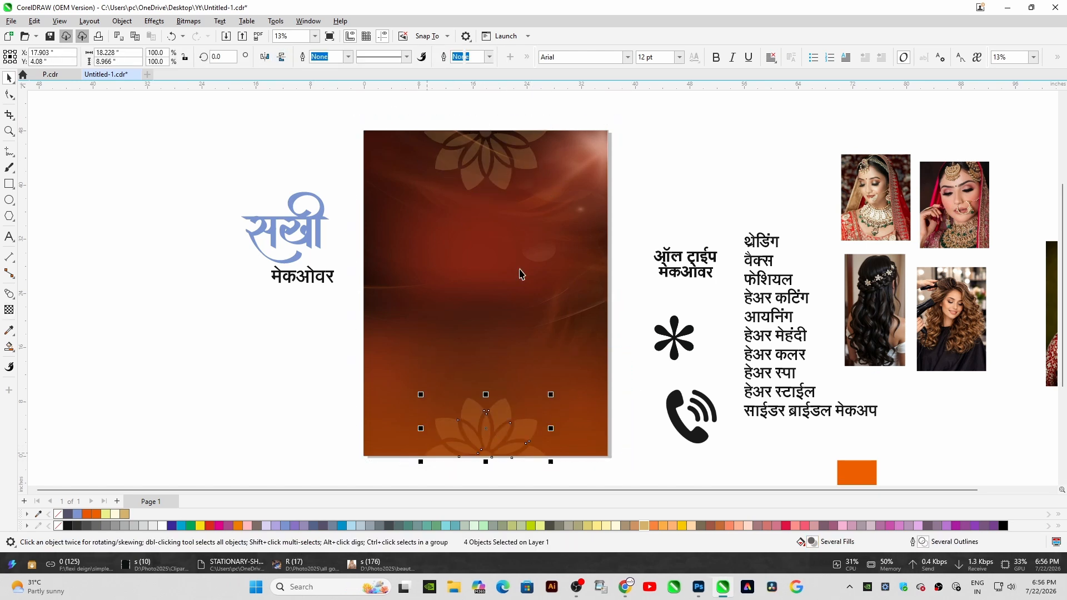
click(557, 256)
shift+click(557, 256)
click(505, 444)
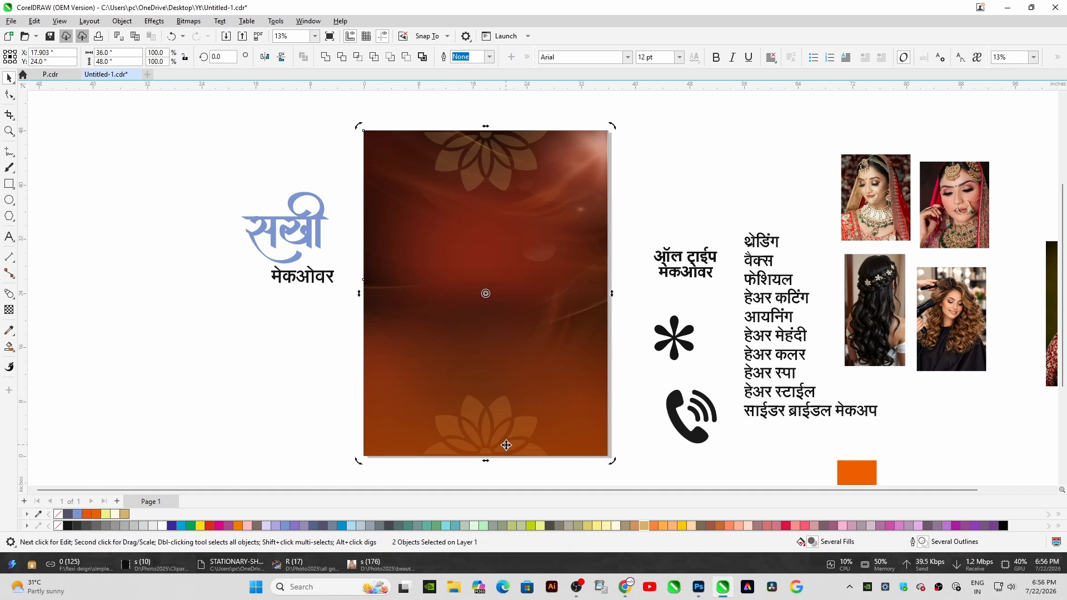
click(505, 444)
scroll(572, 269, down, 1)
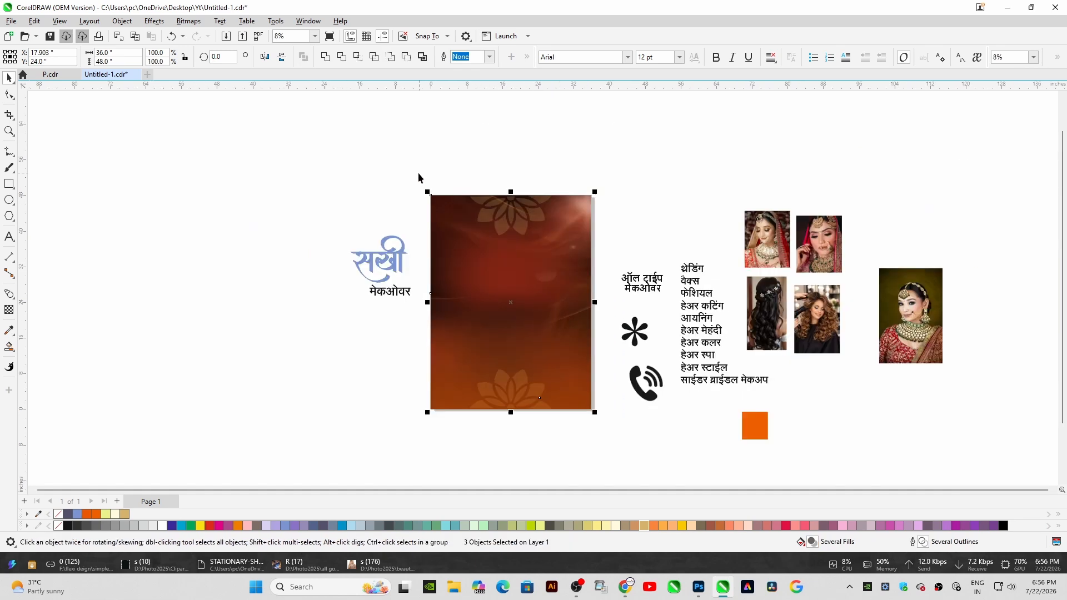
click(419, 178)
scroll(501, 426, up, 2)
click(509, 369)
drag(517, 347, 443, 352)
key(ctrl+z)
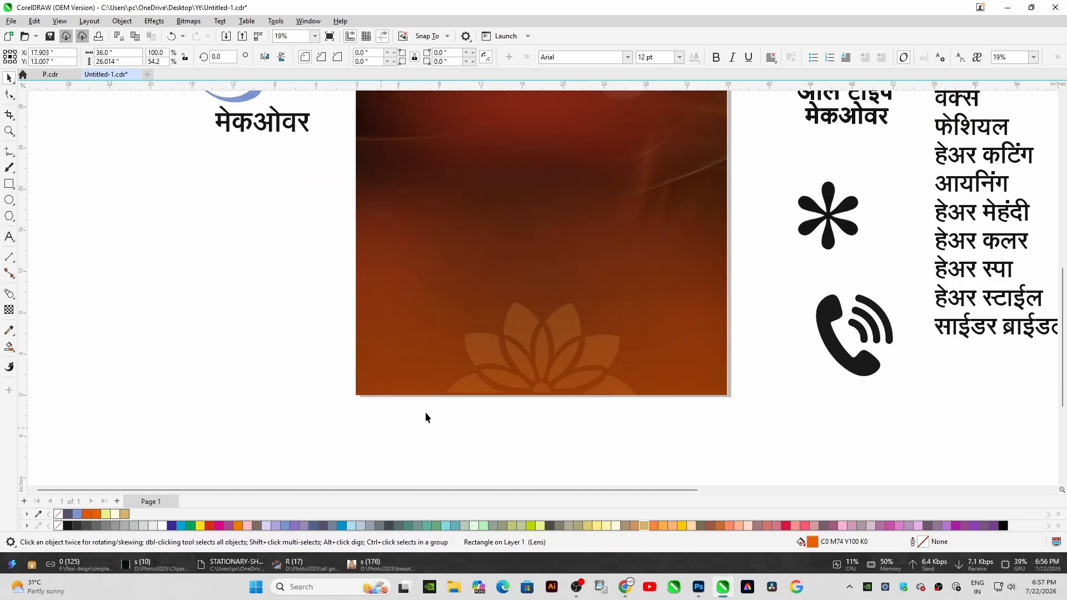
Fill the backing rectangle behind the background with dark brown sampled from the background, forming a border
drag(426, 412, 739, 239)
shift+click(555, 224)
scroll(555, 224, down, 2)
shift+click(555, 139)
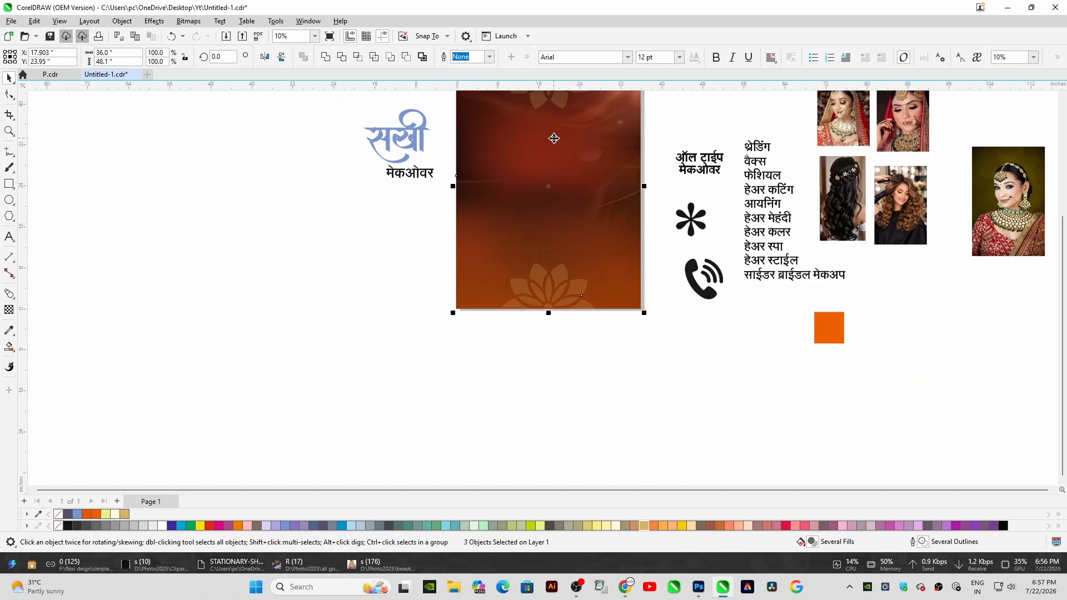
scroll(570, 191, down, 2)
drag(505, 112, 615, 301)
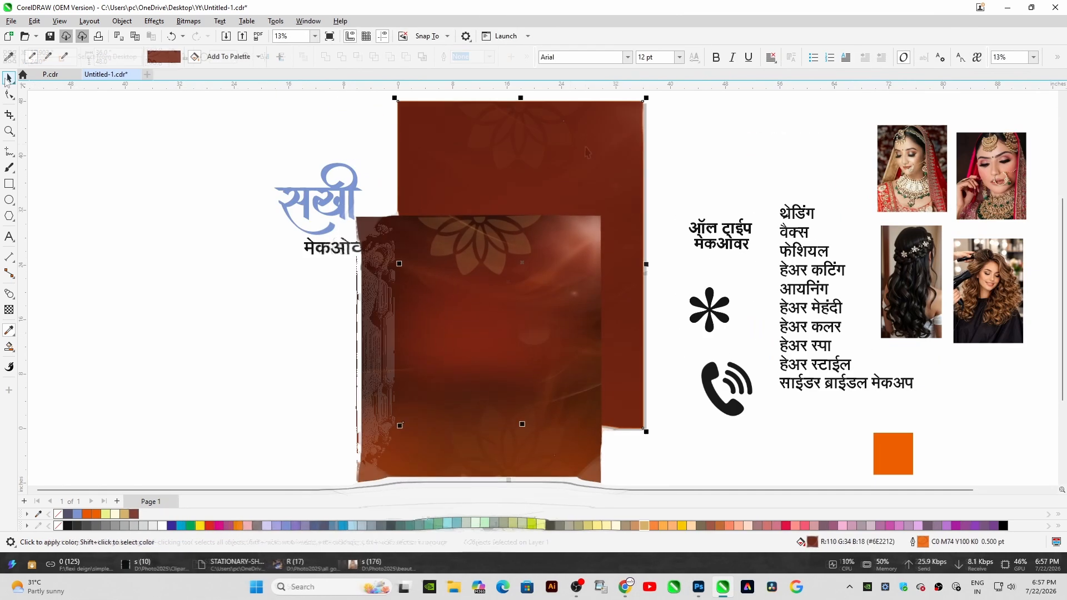
key(space)
double_click(812, 542)
click(639, 193)
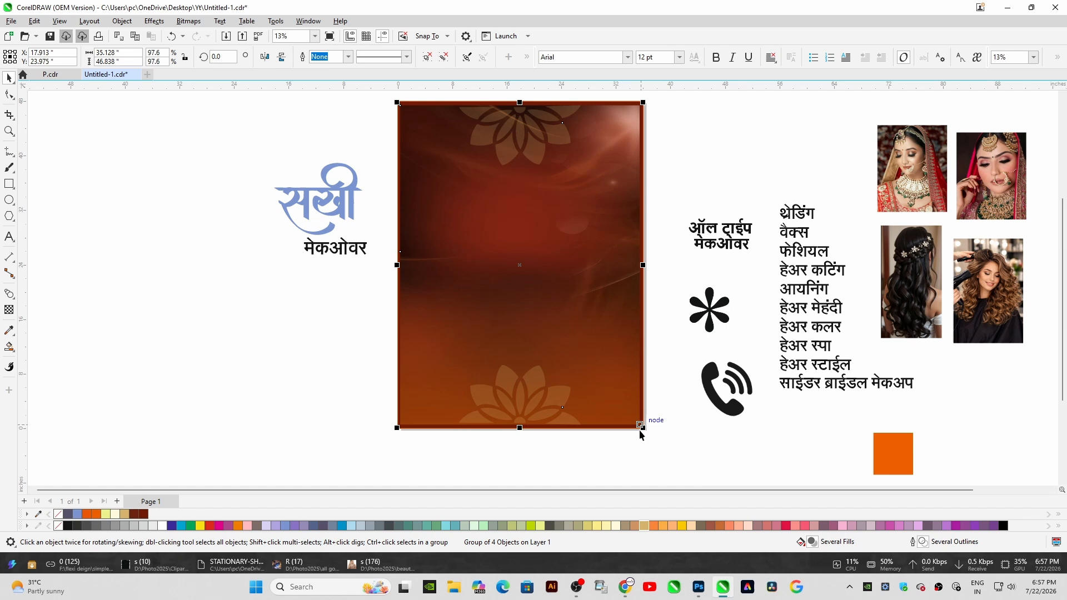
scroll(639, 431, up, 1)
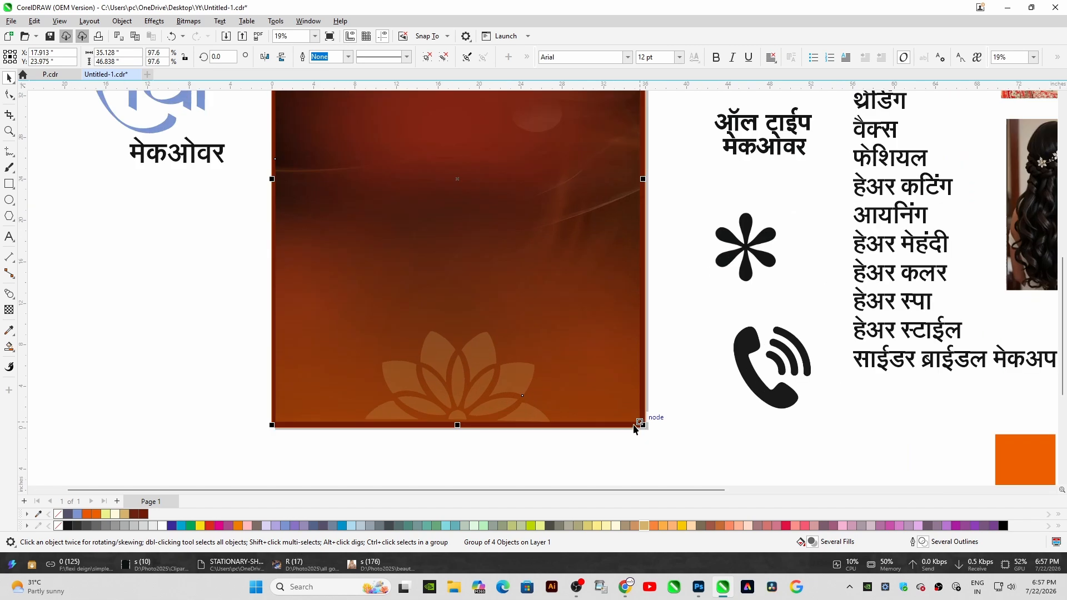
scroll(675, 415, down, 1)
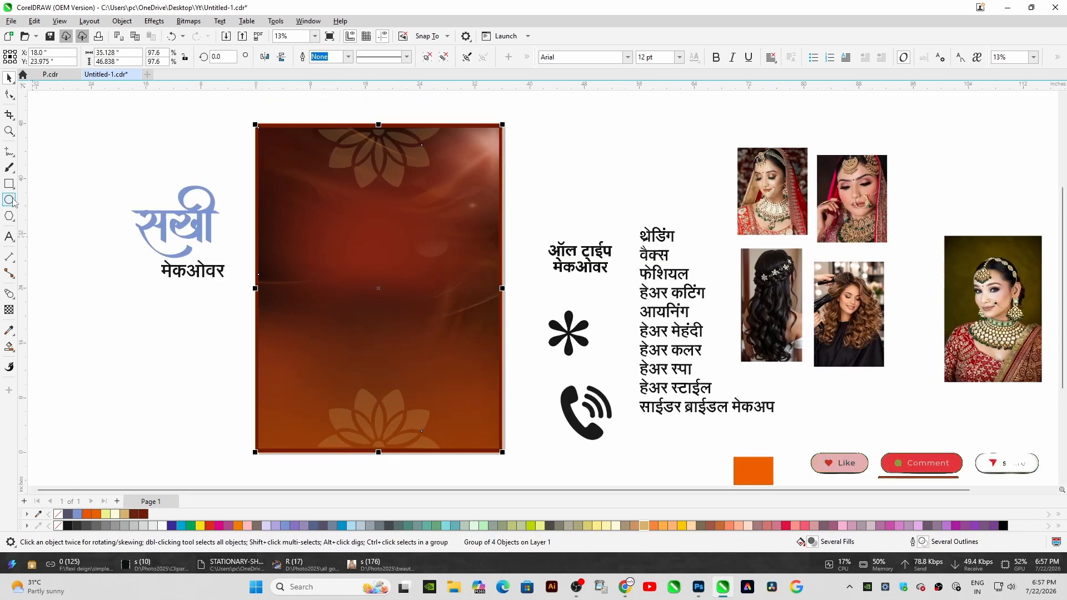
Draw an ellipse about 40 × 53.5 in overlapping the poster's left side
key(F7)
mouse_move(106, 102)
mouse_down()
mouse_move(400, 477)
mouse_move(385, 475)
mouse_up()
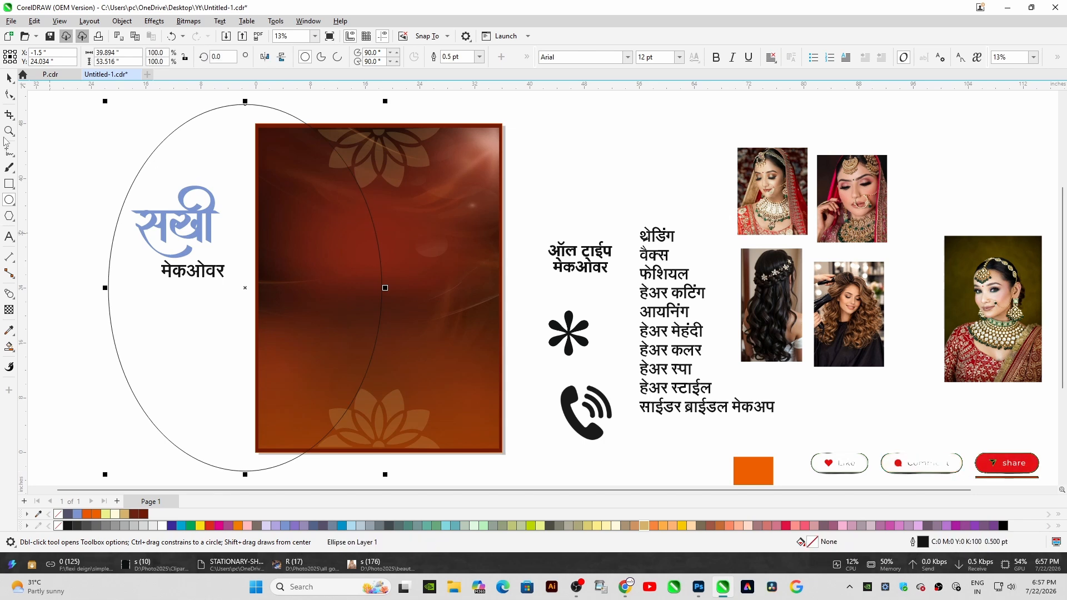
Smart Fill the regions where the ellipse overlaps the poster's left side
click(9, 346)
click(45, 372)
click(286, 300)
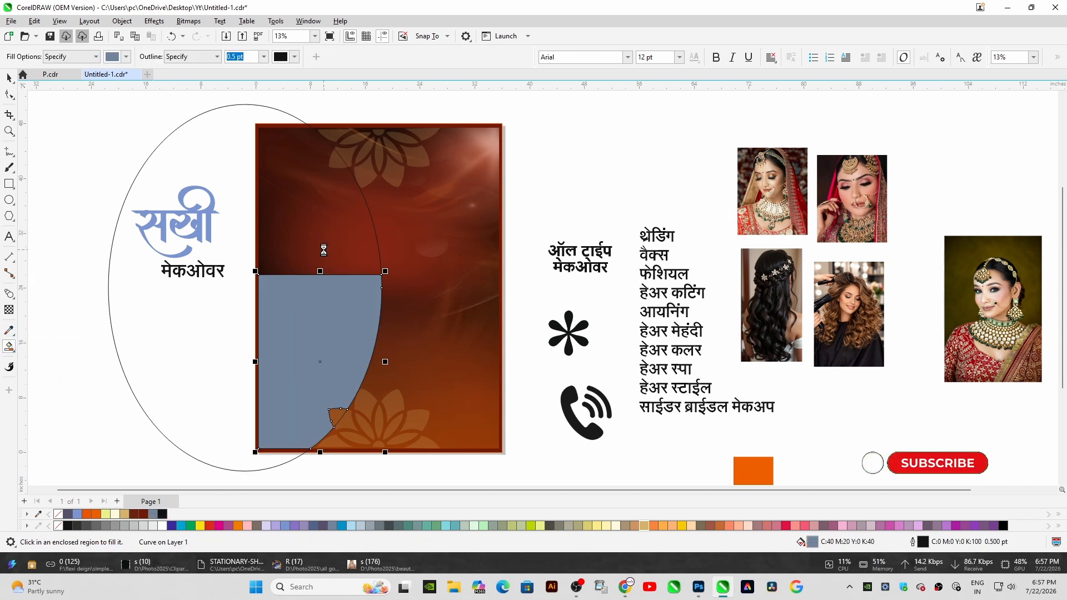
click(324, 250)
click(338, 157)
Delete the ellipse
click(7, 78)
click(122, 209)
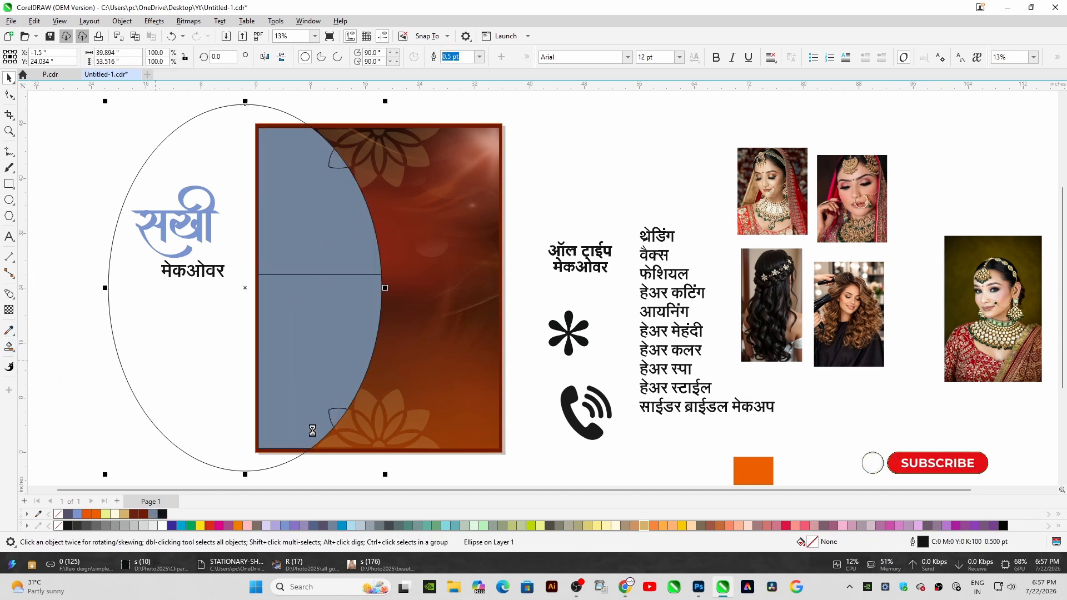
key(Delete)
Fill the curved left shape white and remove its outline
click(336, 418)
shift+click(320, 350)
shift+click(313, 244)
shift+click(337, 161)
click(325, 57)
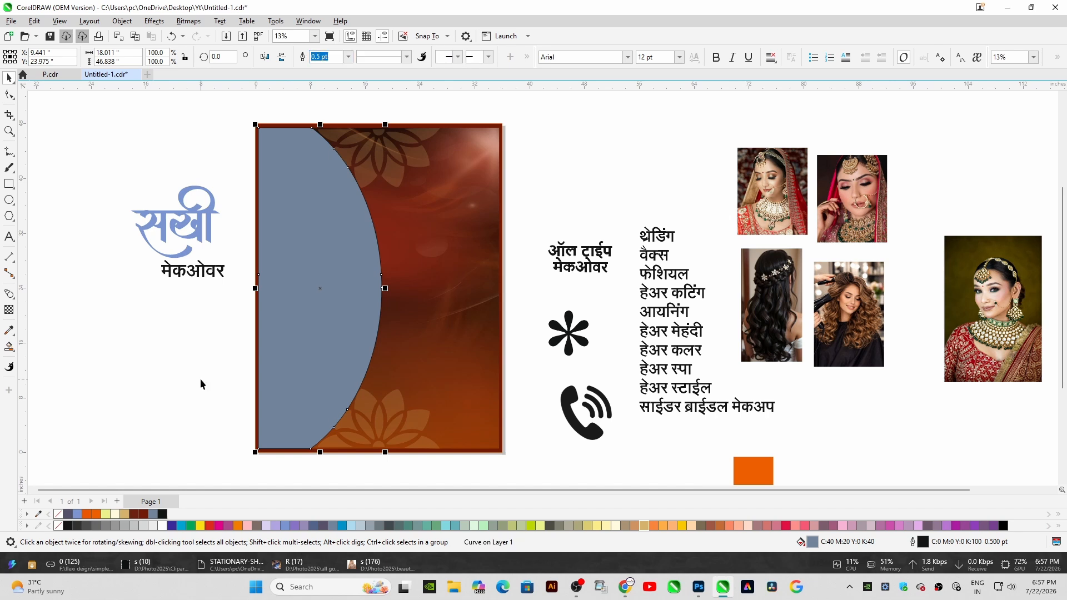
click(163, 526)
right_click(58, 513)
PowerClip the bride portrait into the curved white shape
drag(966, 303, 485, 247)
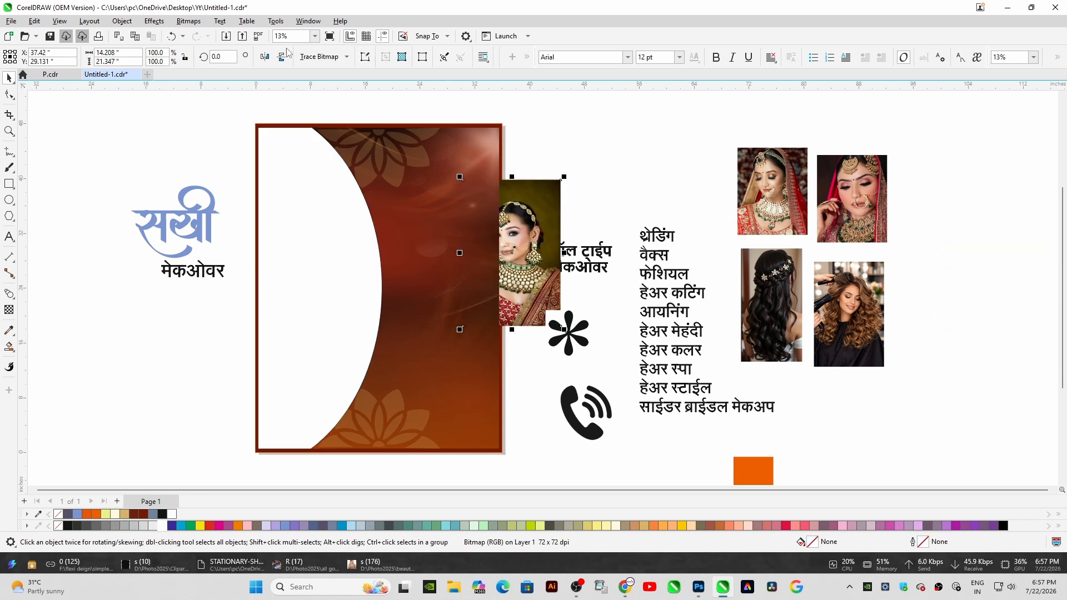
key(f)
click(269, 176)
right_click(270, 177)
mouse_move(312, 205)
click(471, 247)
Edit the PowerClip contents to reposition and slightly widen the bride portrait
right_click(333, 194)
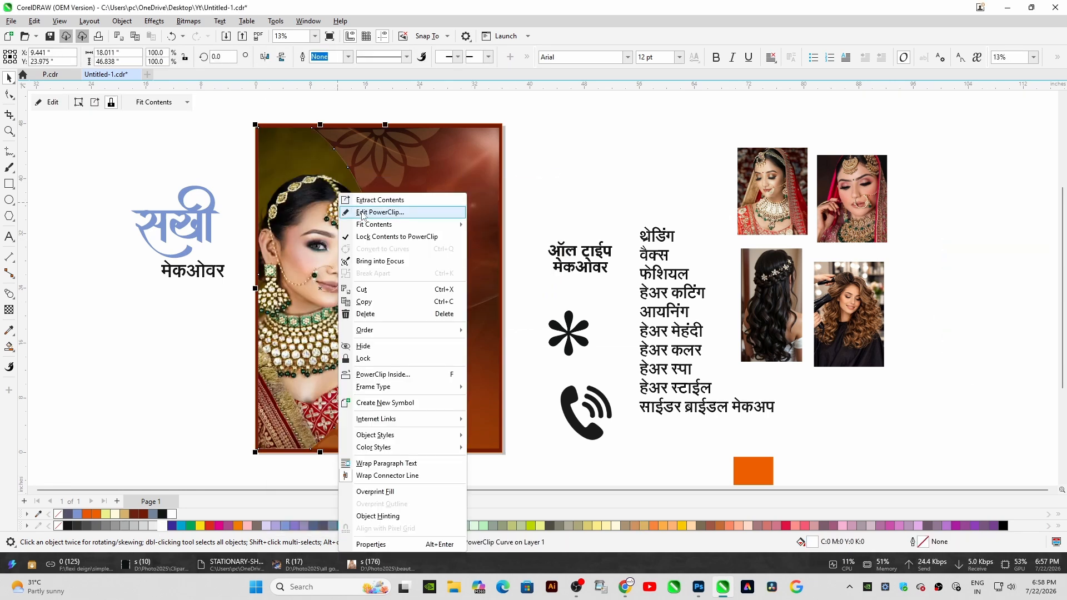
click(355, 210)
drag(320, 124, 323, 112)
drag(305, 167, 312, 167)
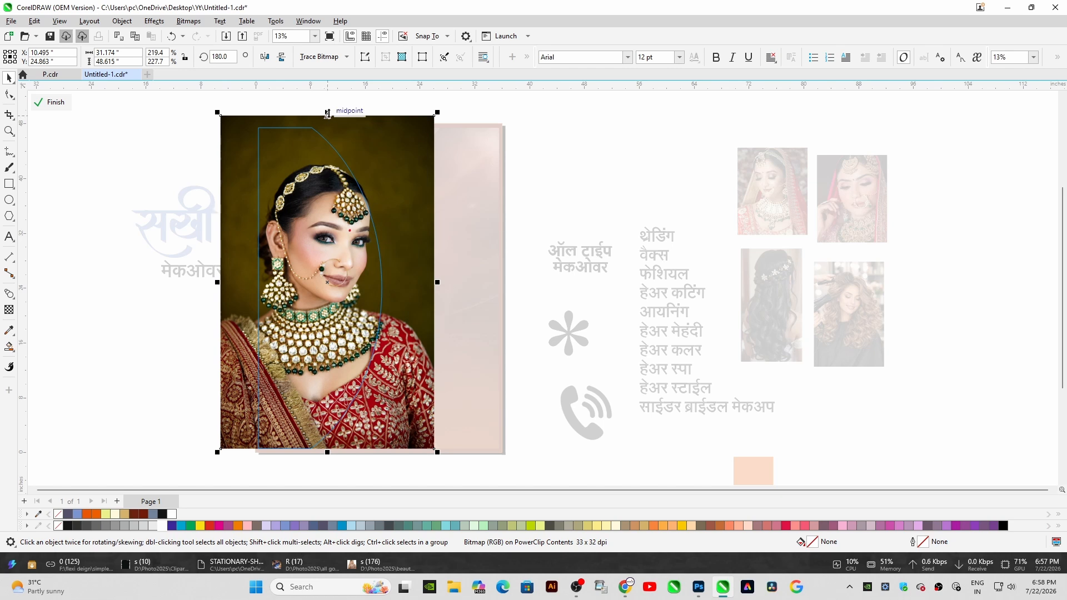
drag(438, 283, 447, 286)
drag(314, 170, 306, 167)
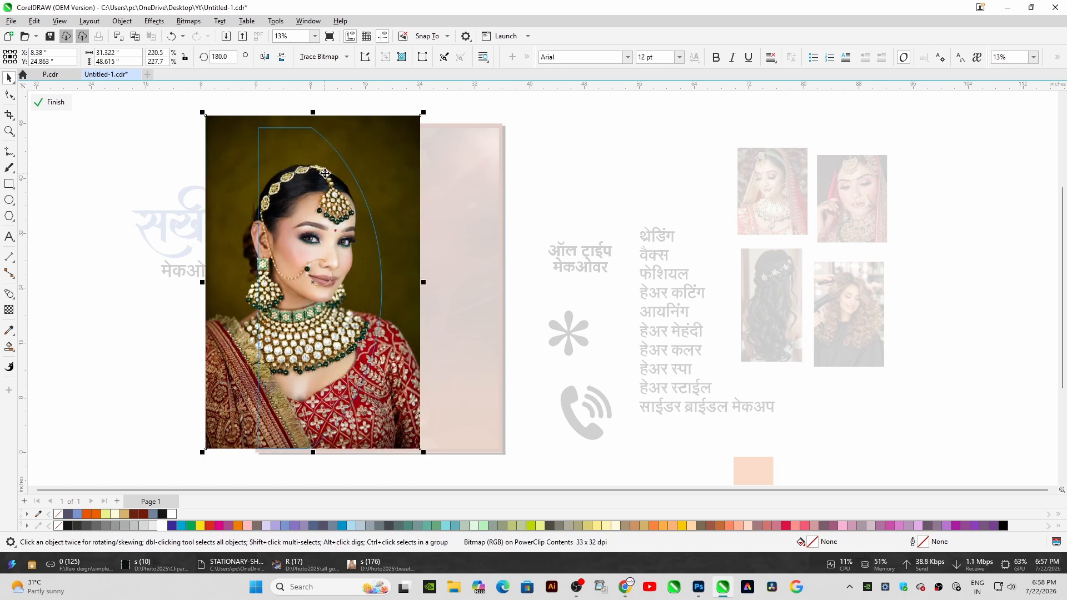
right_click(304, 138)
click(415, 253)
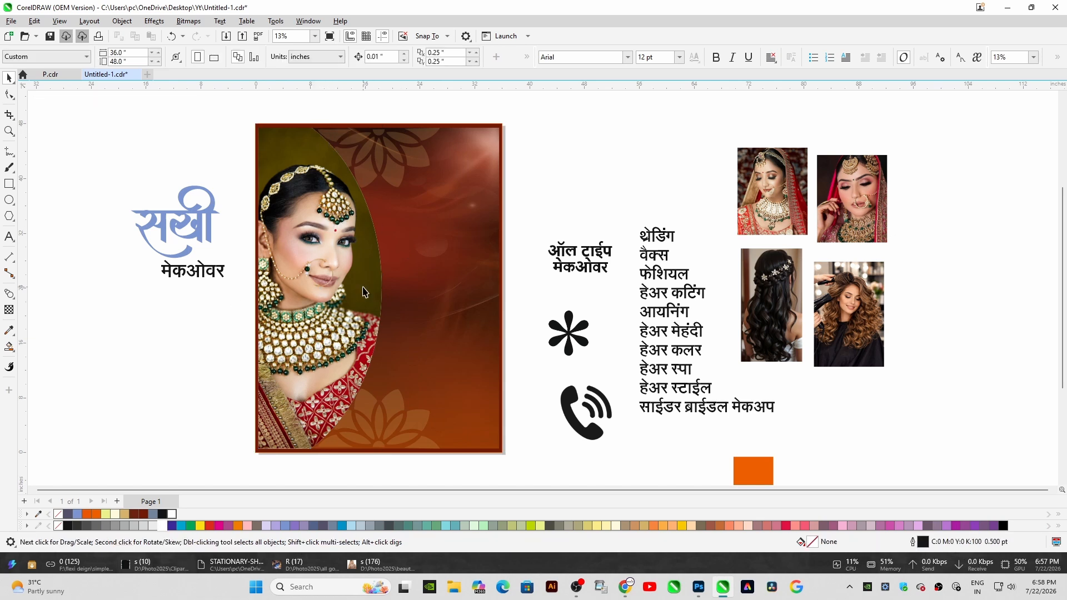
Draw a freehand curve along the portrait's curved edge from top to bottom
drag(363, 288, 358, 288)
key(ctrl+z)
key(F5)
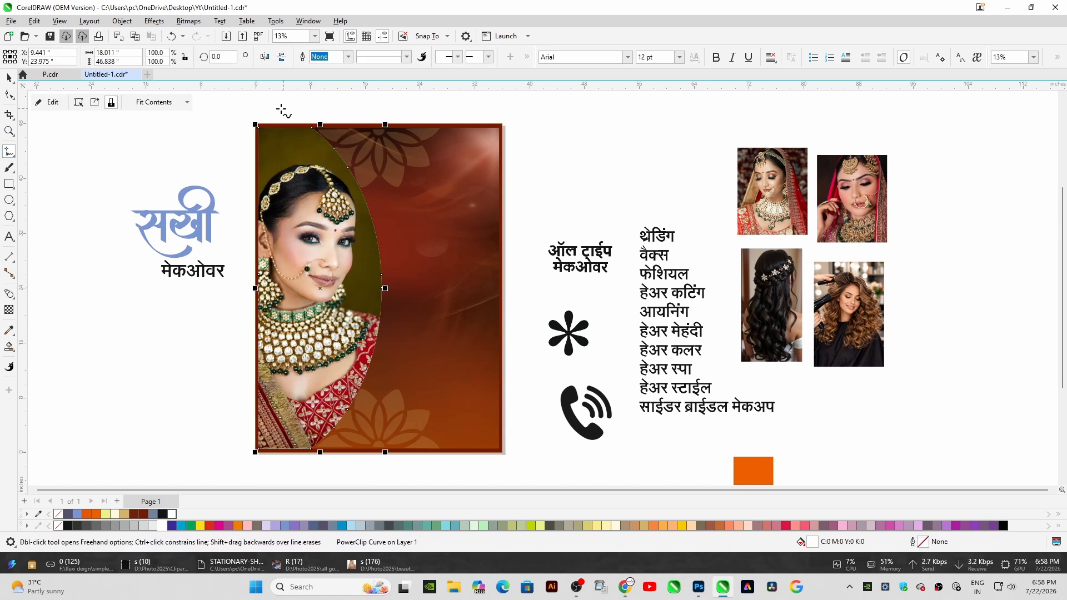
mouse_move(367, 195)
mouse_down()
mouse_move(382, 310)
mouse_move(344, 374)
mouse_move(335, 432)
mouse_move(257, 454)
mouse_up()
Set the curve's outline width to 10 pt
key(F12)
key(Tab)
text(10)
key(Return)
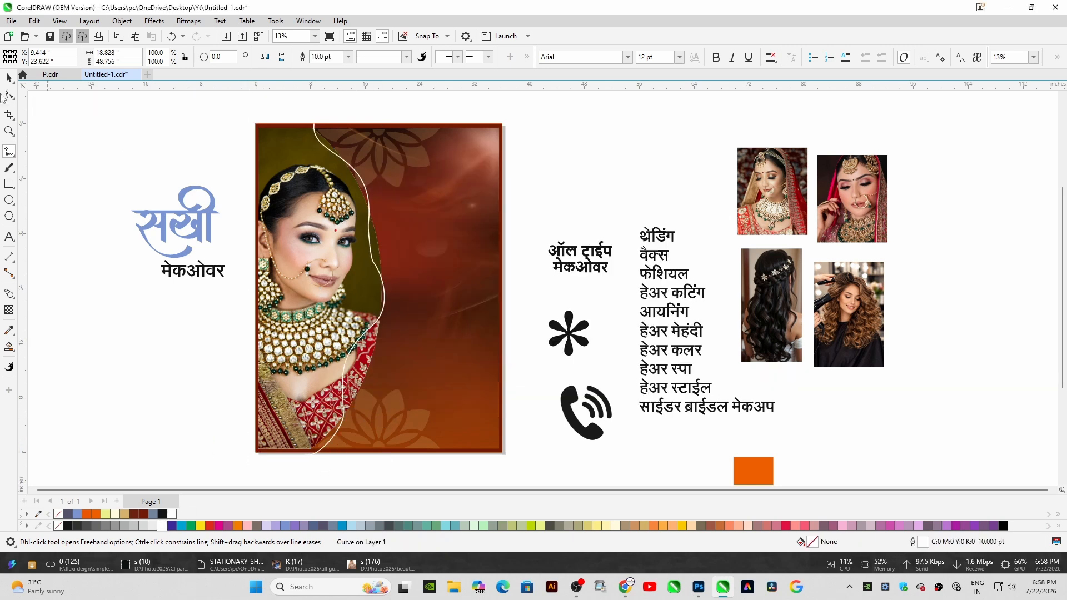
Reshape the white curve with the Smooth tool using a 5 in nib
click(13, 98)
click(49, 111)
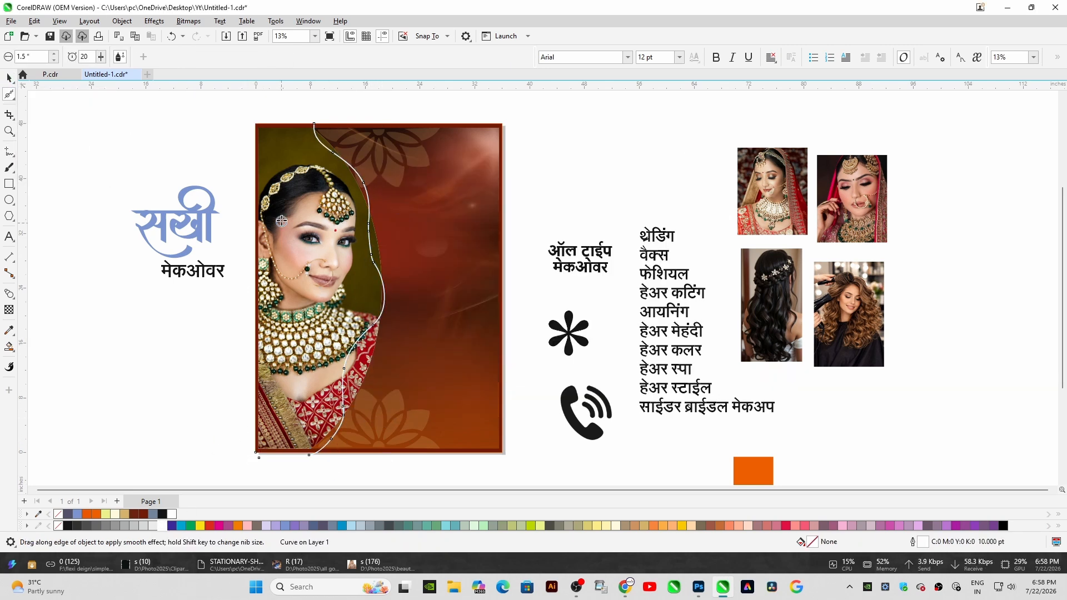
right_click(10, 96)
double_click(47, 56)
text(5)
key(Return)
drag(362, 166, 372, 331)
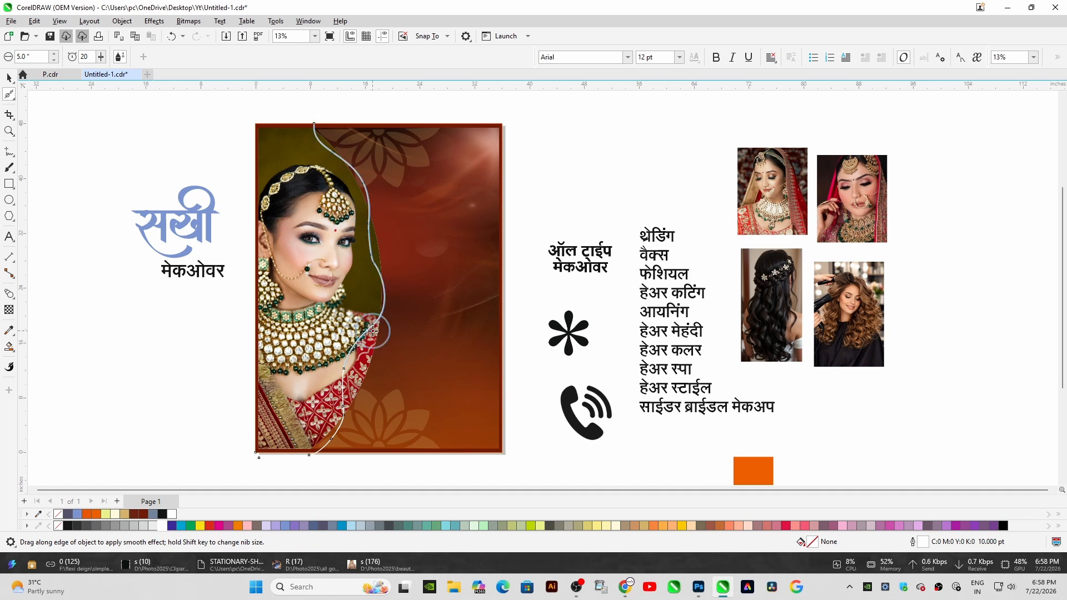
click(9, 78)
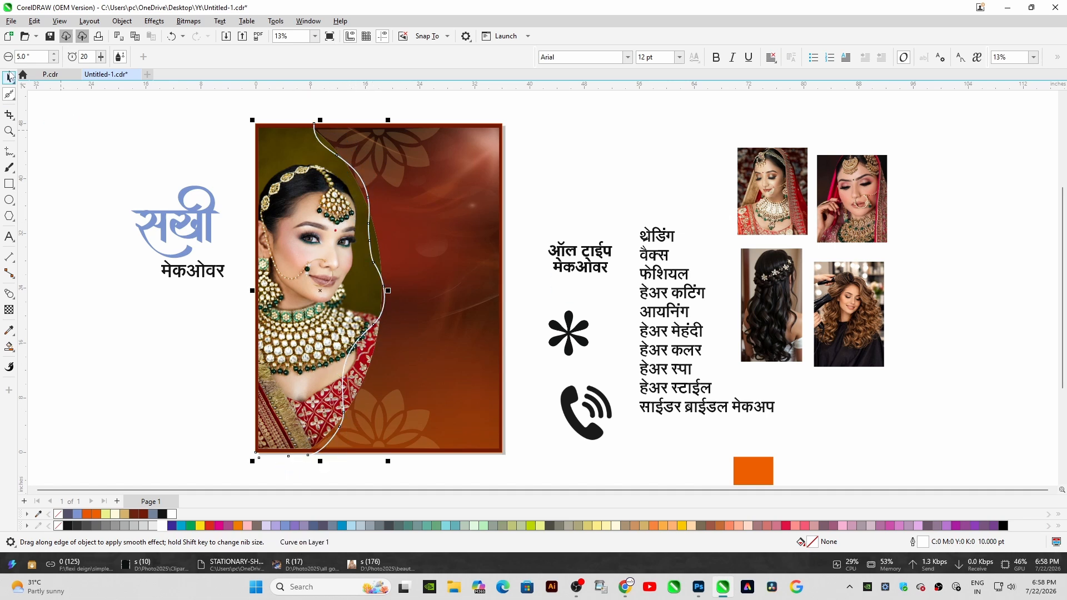
Crop the poster elements to the background's boundary
click(9, 114)
drag(256, 124, 502, 450)
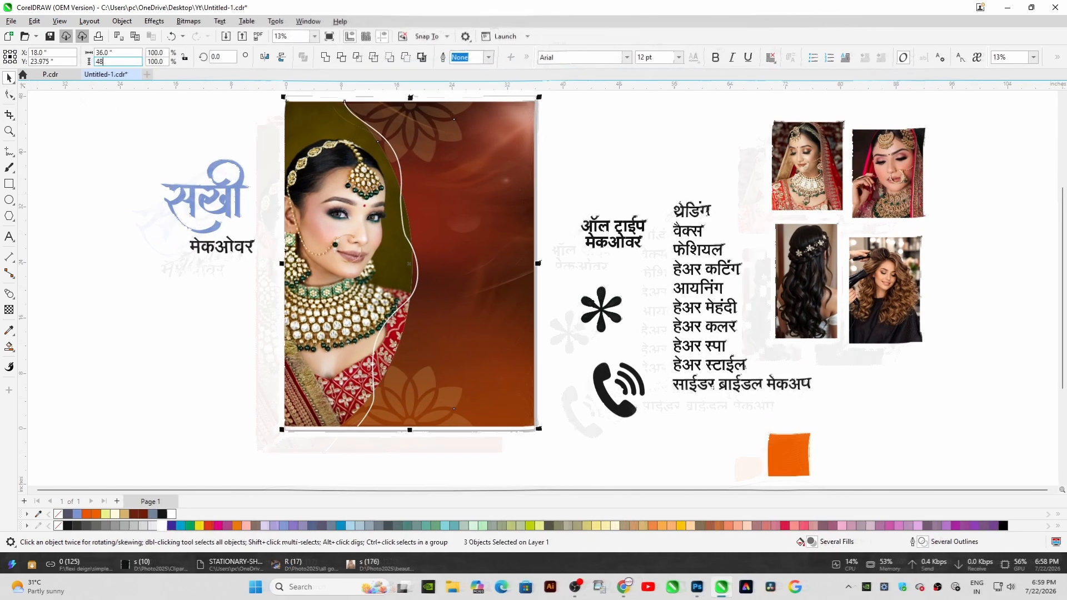
scroll(299, 190, down, 1)
click(243, 123)
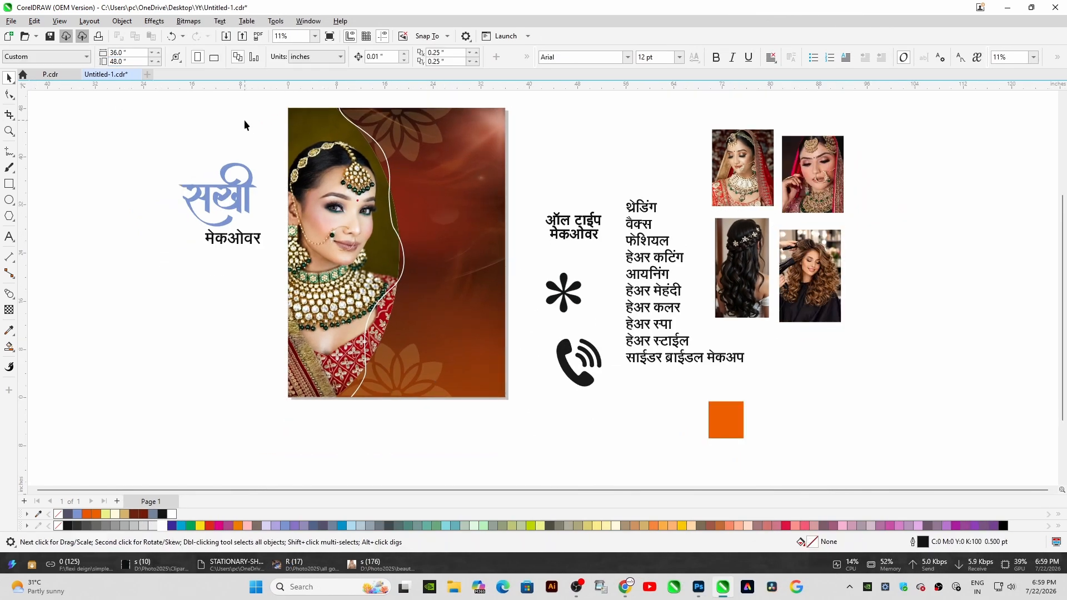
Remove the outline from the clipped portrait shape
click(371, 255)
right_click(166, 526)
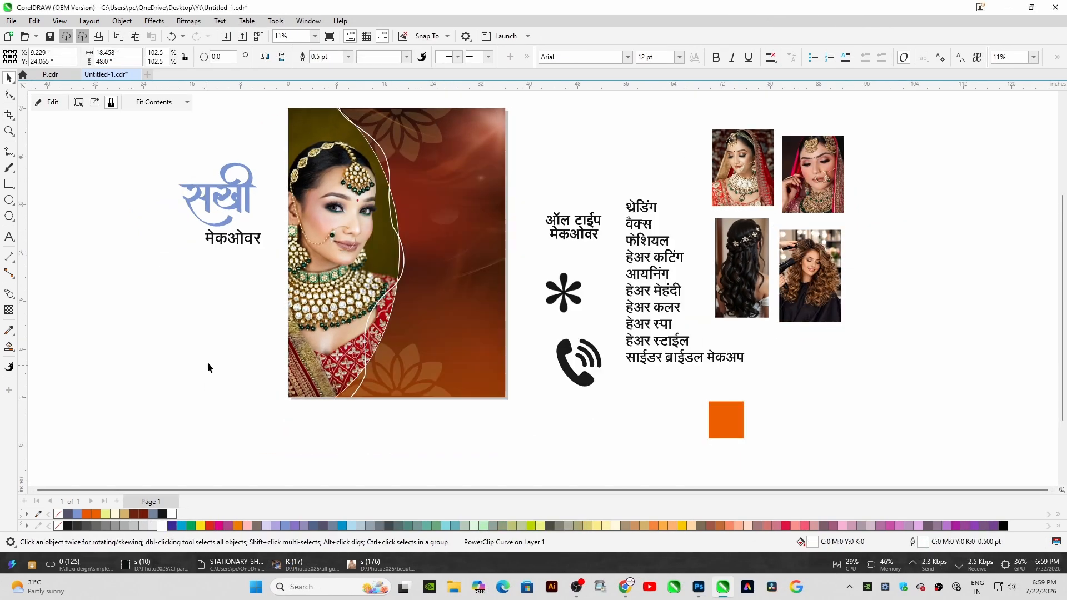
right_click(59, 514)
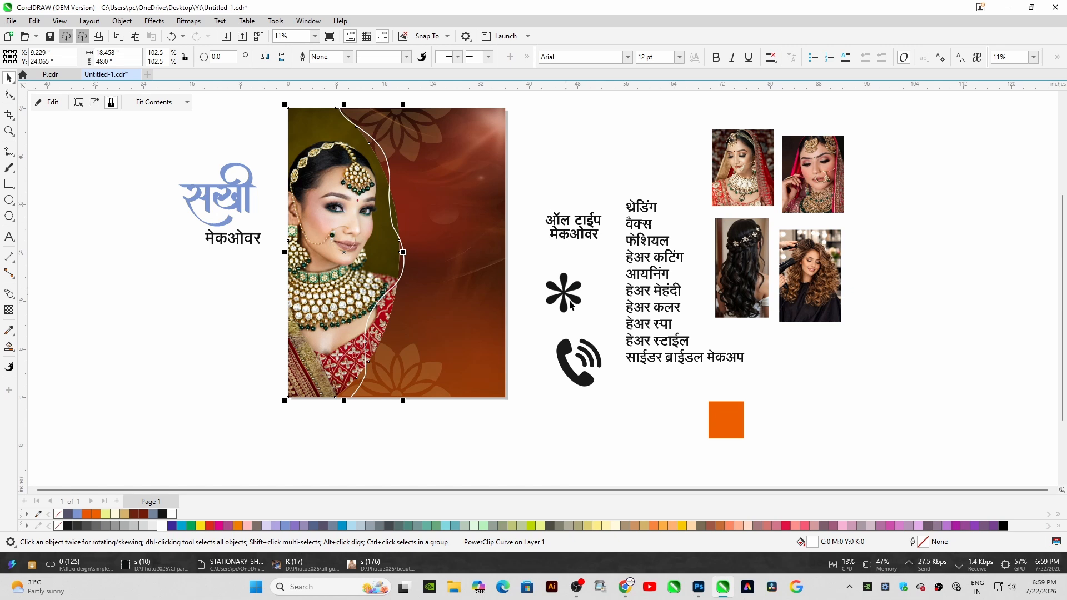
Move the सखी logo onto the poster's upper right area, enlarge it slightly and fill it yellow
drag(239, 186, 456, 143)
scroll(458, 146, up, 1)
drag(517, 213, 530, 225)
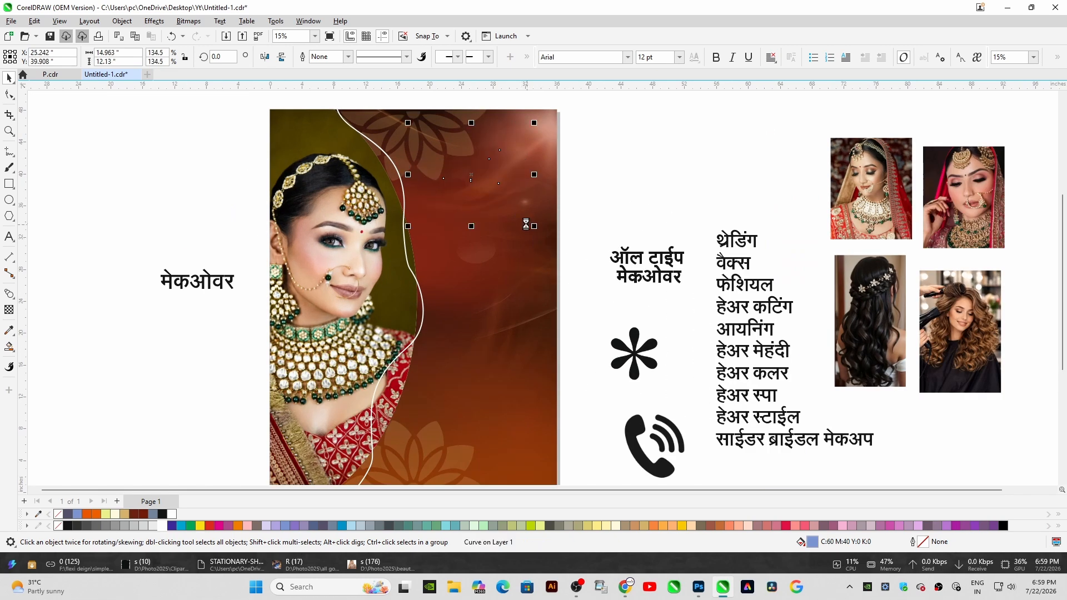
click(204, 528)
Move the मेकओवर text onto the poster below the logo and enlarge the logo
drag(190, 286, 450, 194)
scroll(448, 135, up, 2)
scroll(918, 174, up, 1)
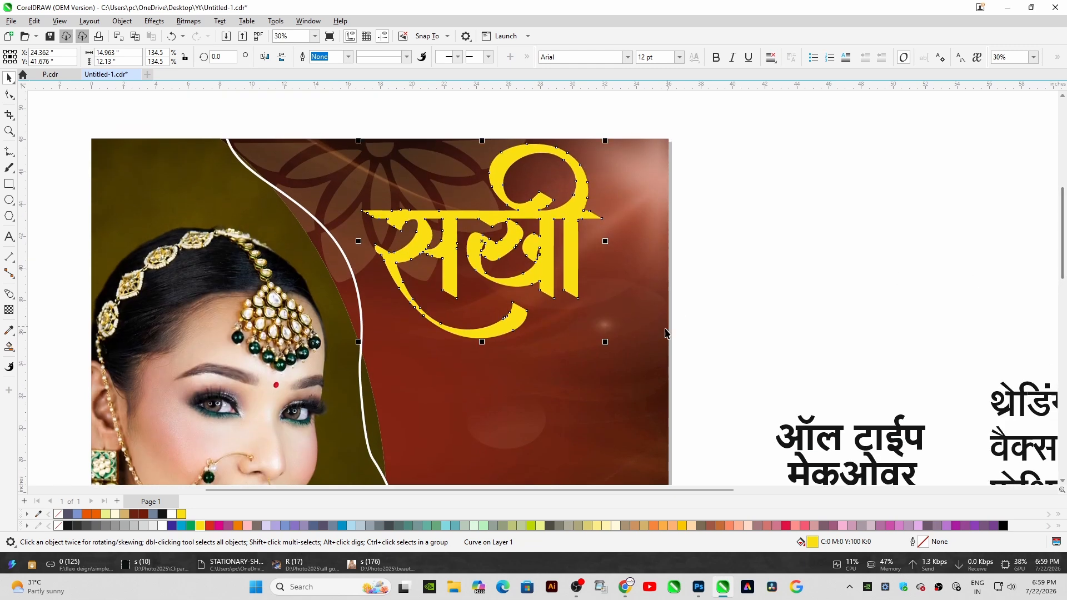
drag(605, 341, 642, 371)
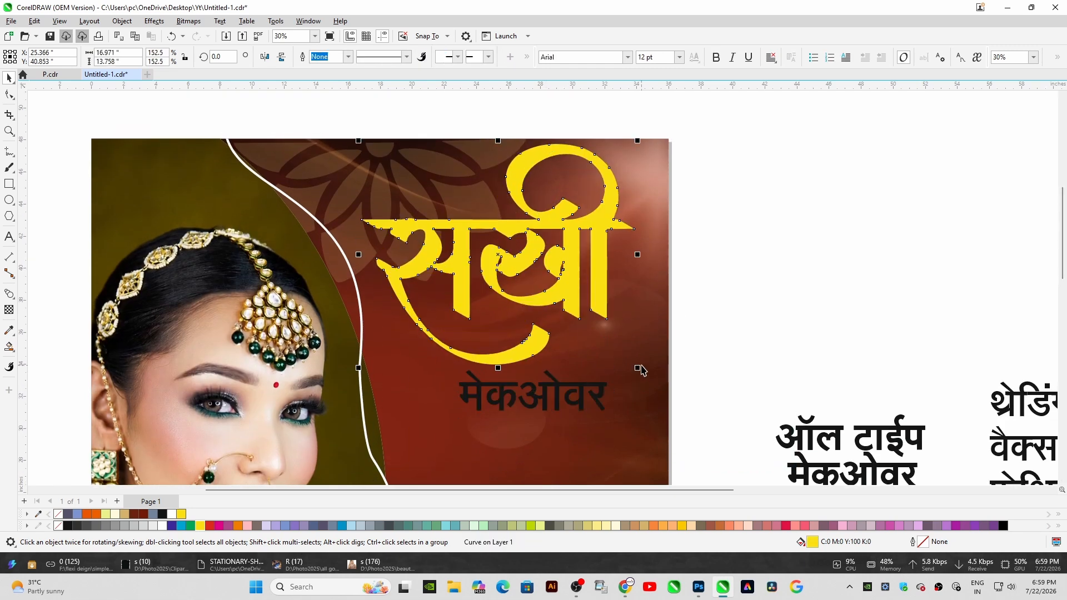
Apply a fountain fill to the सखी logo and nudge it down slightly
key(F11)
key(Return)
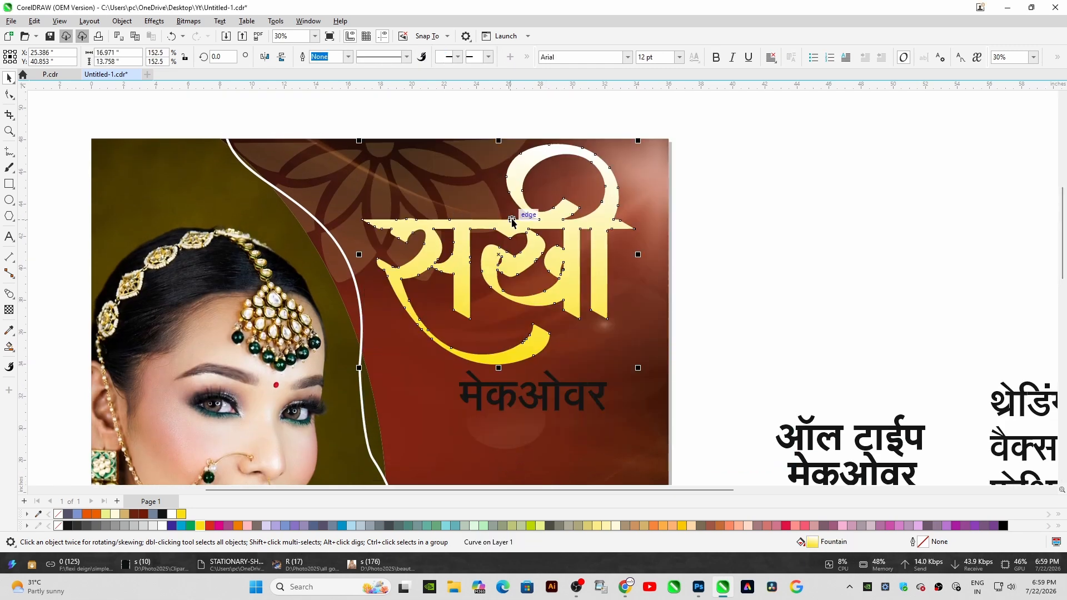
drag(518, 226, 519, 225)
key(Down)
key(Down)
key(Down)
key(Down)
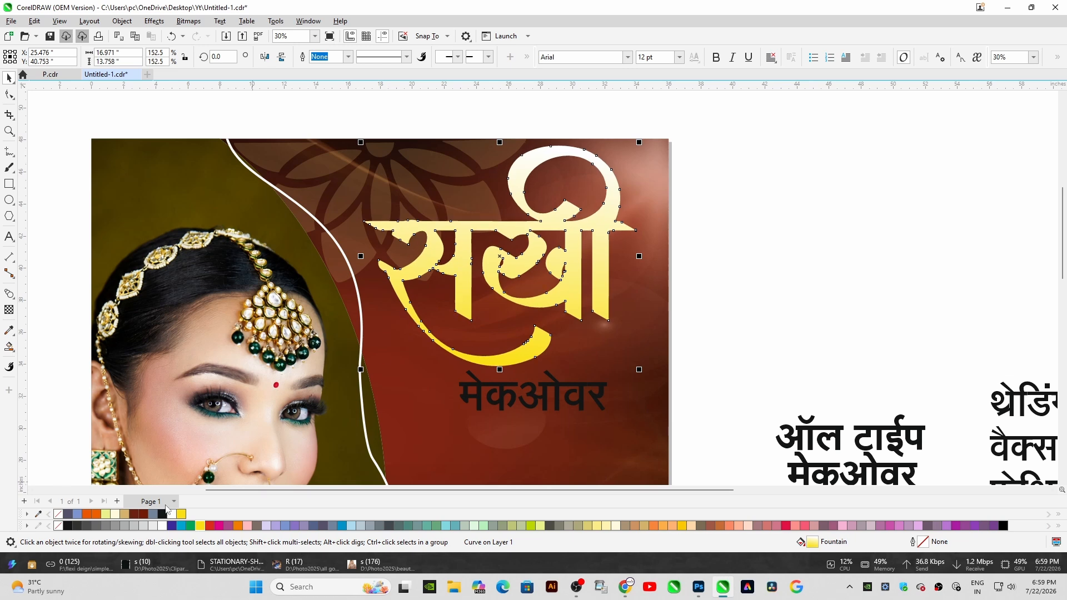
Give the logo a dark red 20 pt outline placed behind the fill and scaled with the object
right_click(143, 514)
key(F12)
key(Return)
key(F12)
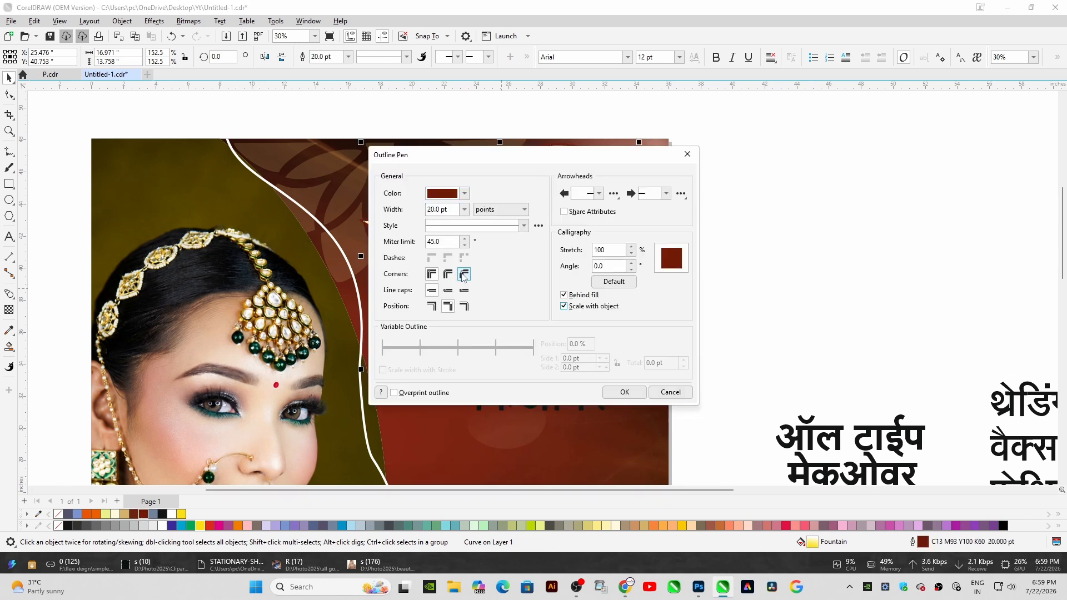
key(Return)
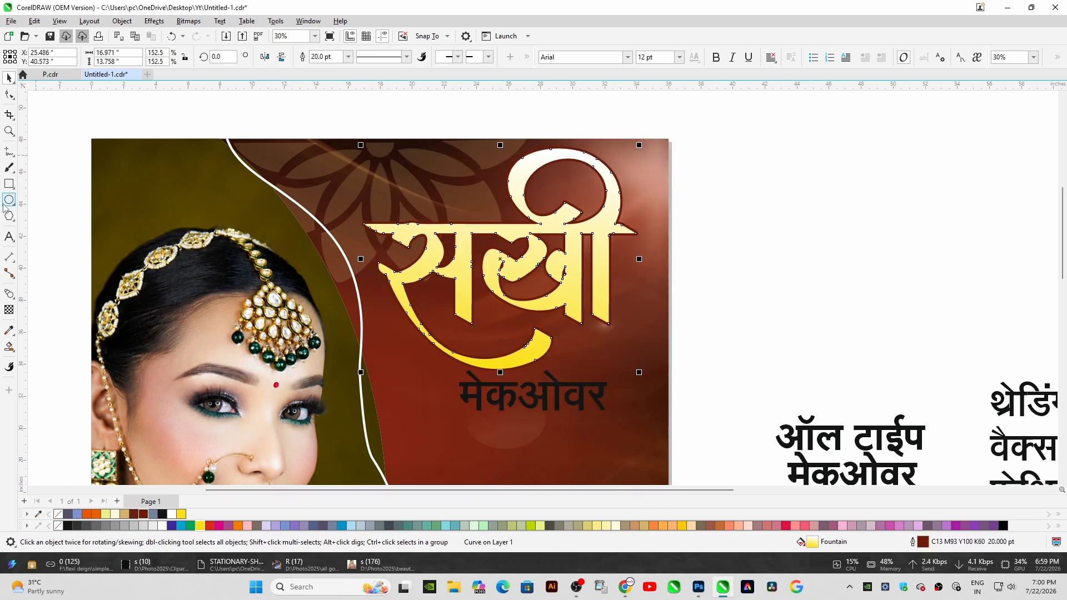
Draw a dark red rectangle across the poster's top and apply a fountain transparency to it
key(F6)
drag(98, 139, 672, 286)
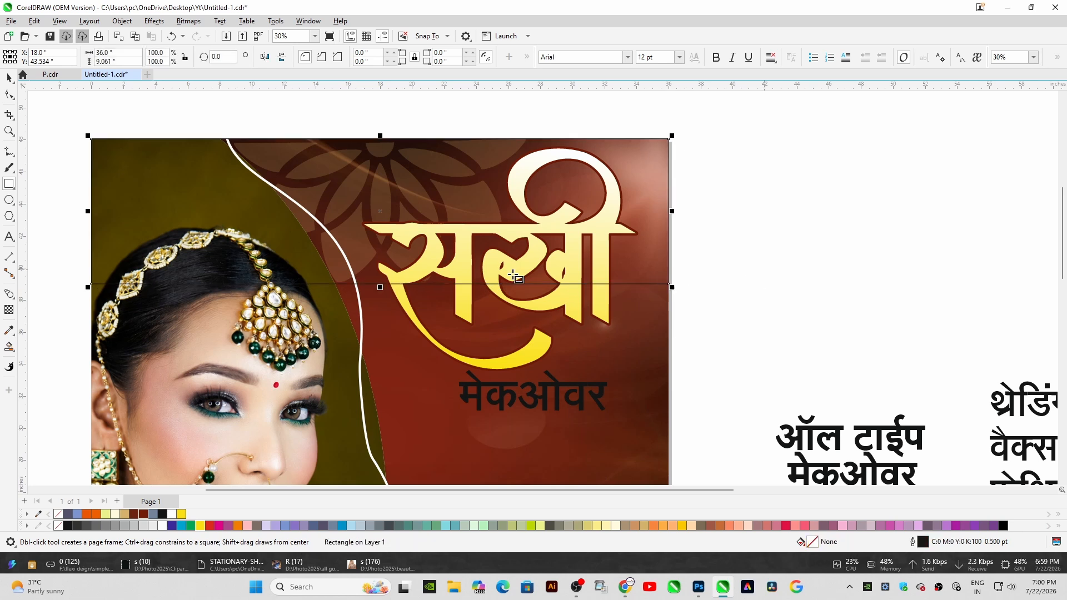
click(143, 515)
right_click(143, 515)
click(9, 309)
drag(418, 139, 419, 170)
key(space)
scroll(414, 486, down, 3)
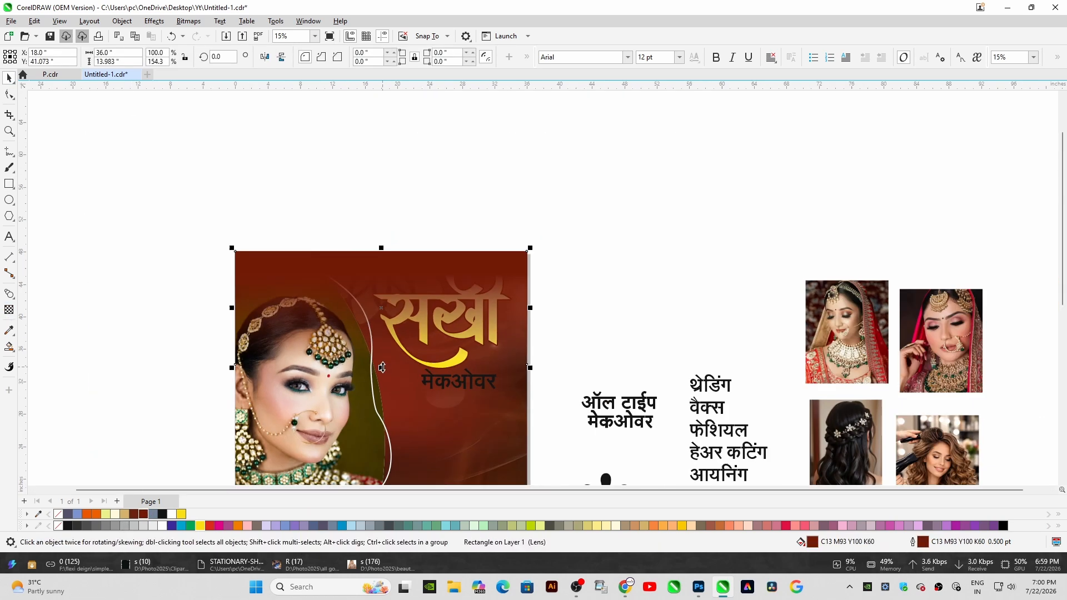
Redo the rectangle's transparency gradient so it fades from bottom to top
scroll(375, 345, up, 5)
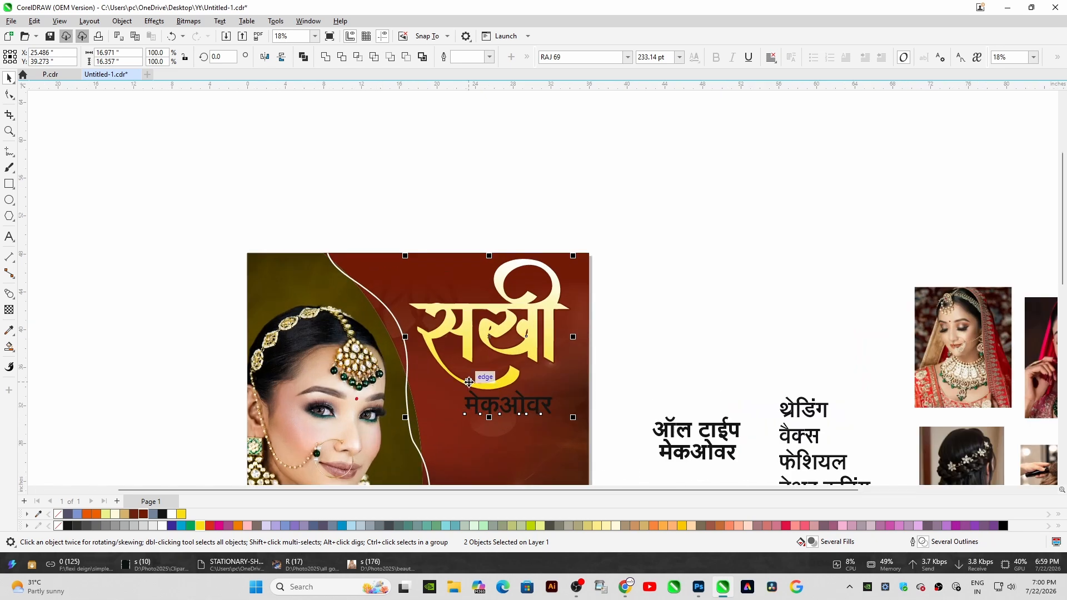
click(502, 429)
scroll(502, 429, down, 2)
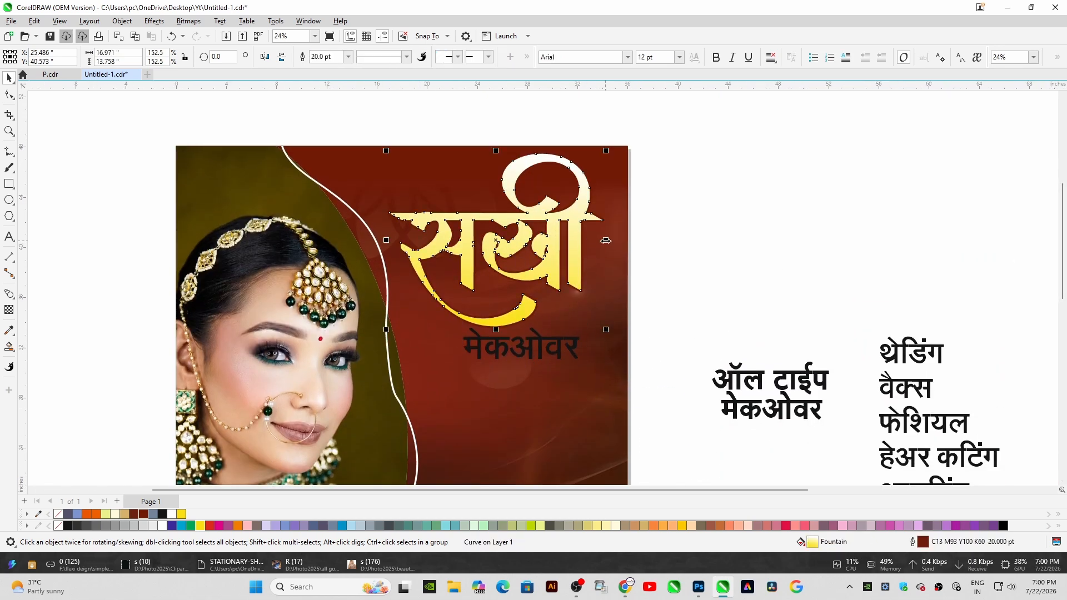
click(410, 300)
scroll(410, 300, up, 1)
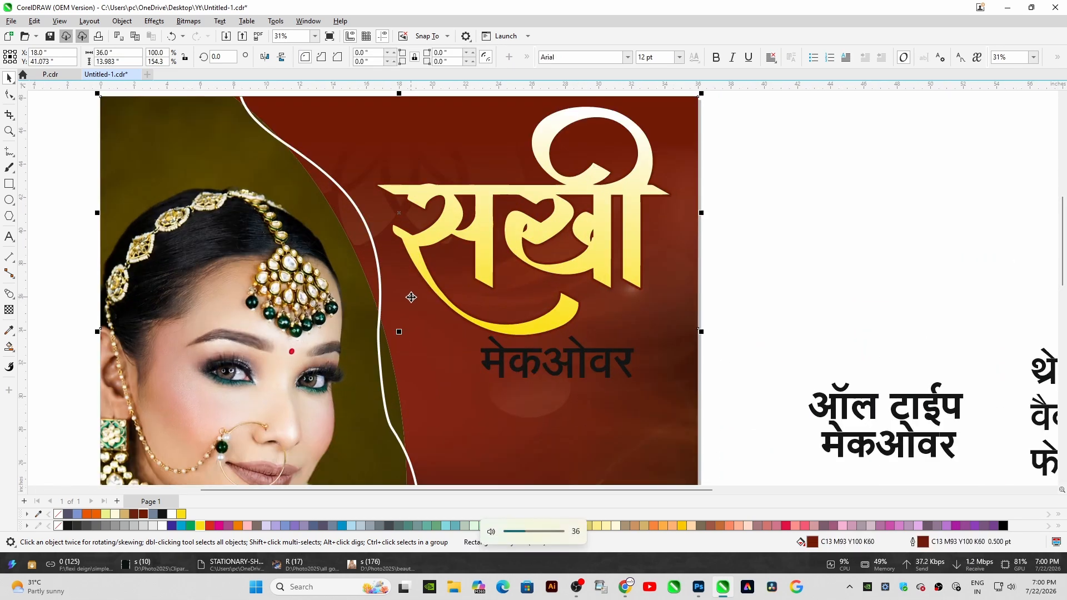
click(9, 309)
drag(423, 311, 423, 93)
click(4, 79)
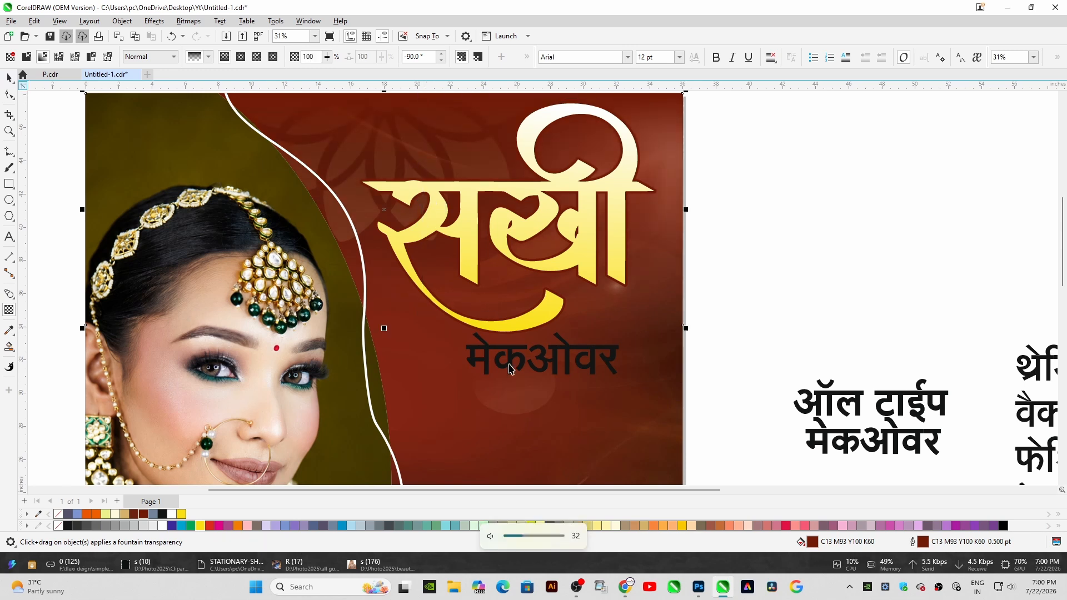
Move the मेकओवर text slightly down
scroll(508, 364, up, 1)
click(510, 347)
drag(509, 347, 512, 368)
Draw a rectangle around the मेकओवर text and round its corners
scroll(569, 384, up, 1)
key(F6)
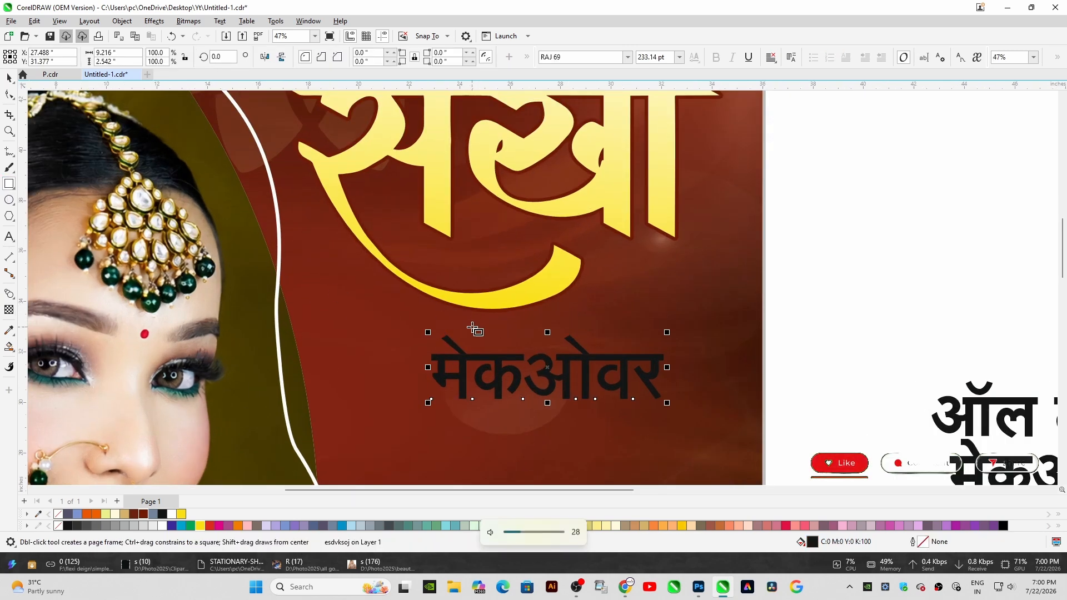
drag(443, 321, 671, 385)
scroll(615, 412, up, 1)
key(F10)
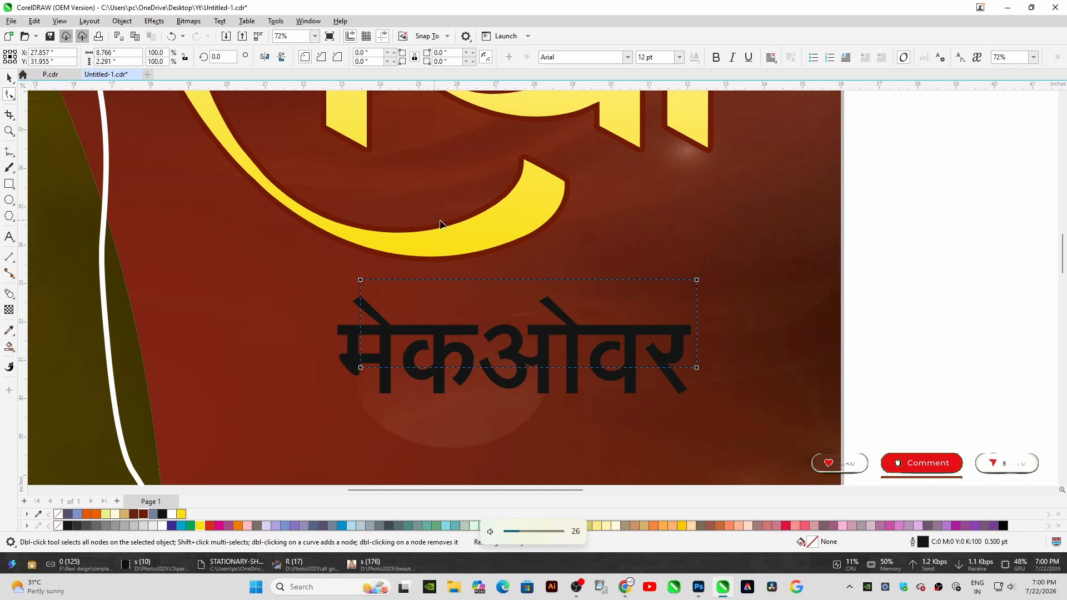
drag(364, 282, 379, 293)
Convert the rounded rectangle to curves and pull its bottom corner nodes inward to taper it
key(ctrl+q)
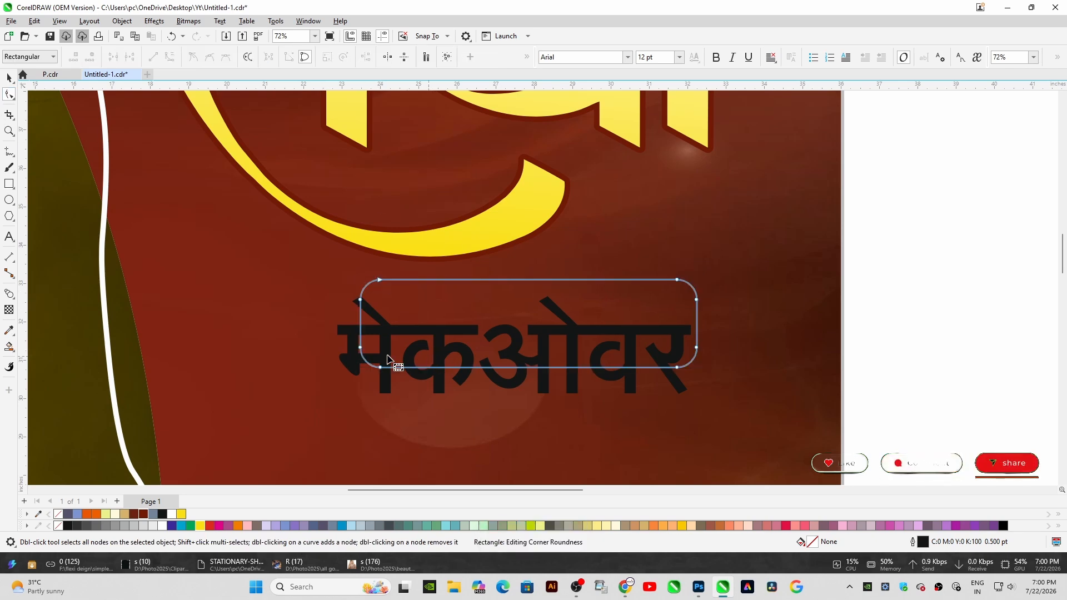
drag(381, 365, 390, 368)
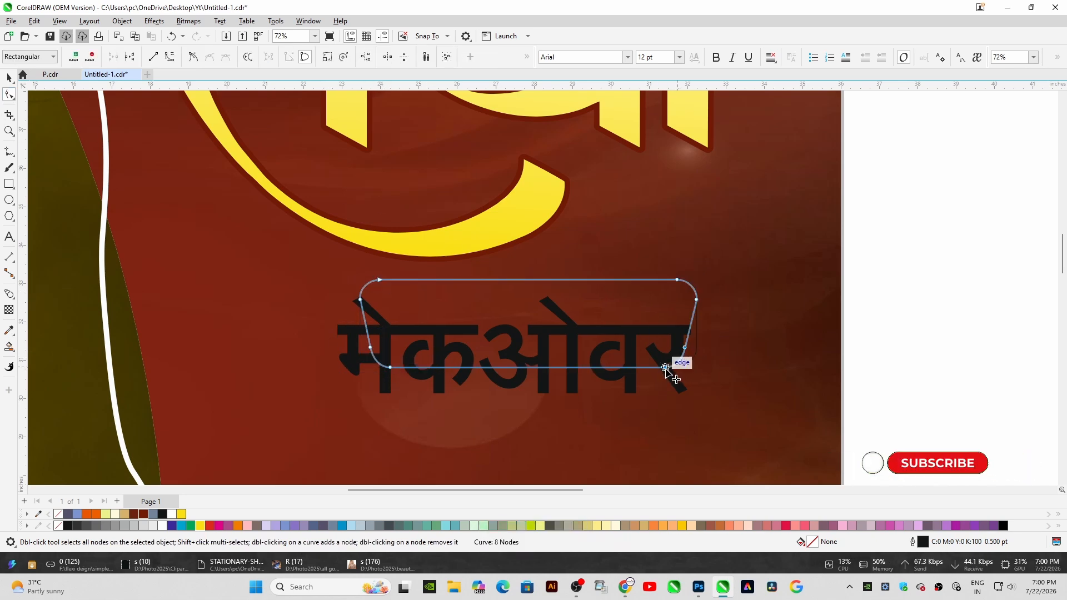
drag(665, 369, 662, 368)
click(8, 78)
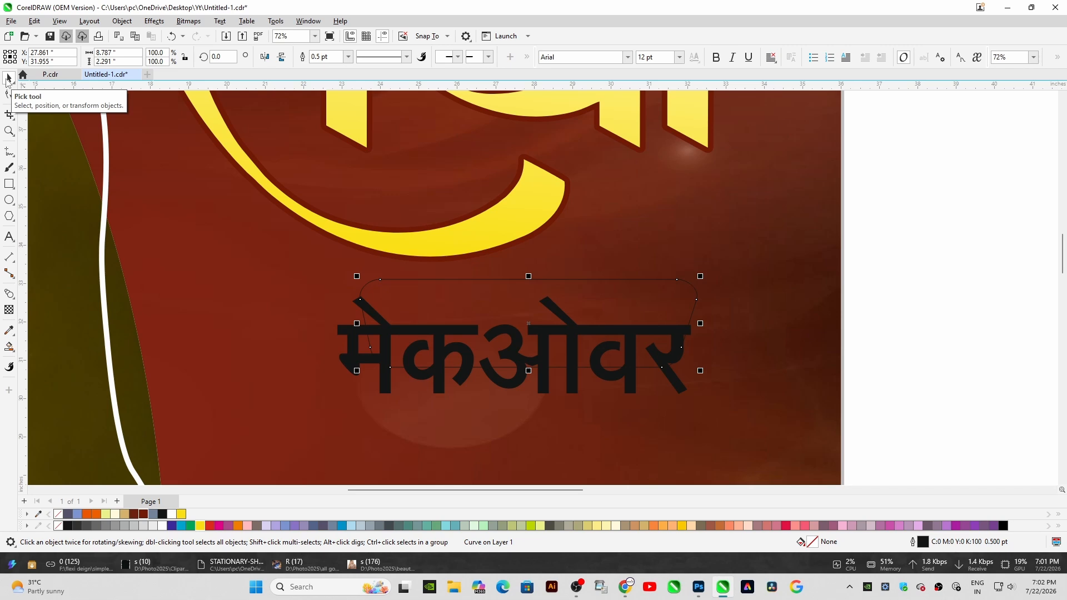
Give the tapered frame a white 10 pt outline and widen it slightly
right_click(164, 527)
key(F12)
text(10)
click(608, 396)
key(Up)
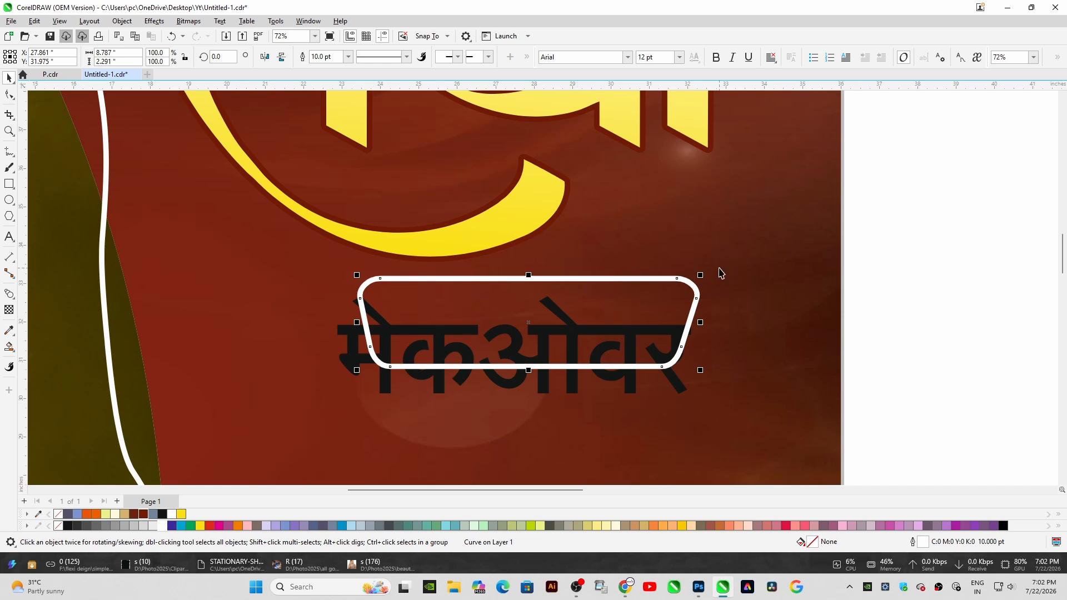
drag(703, 321, 718, 321)
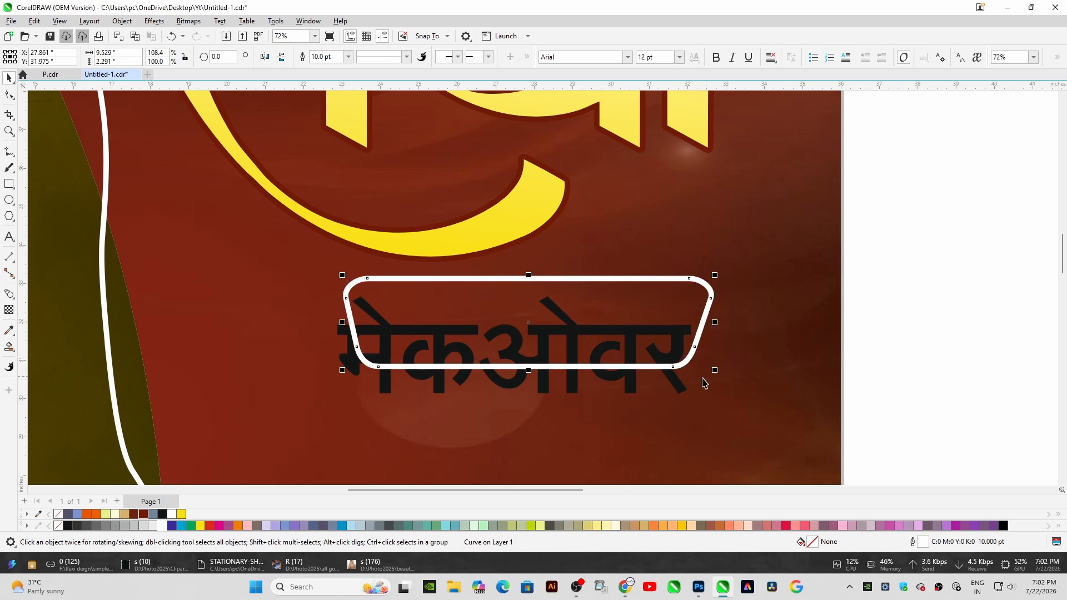
Fill the मेकओवर text white and stretch it to fit inside the frame
drag(682, 388, 694, 353)
drag(705, 260, 696, 278)
key(Down)
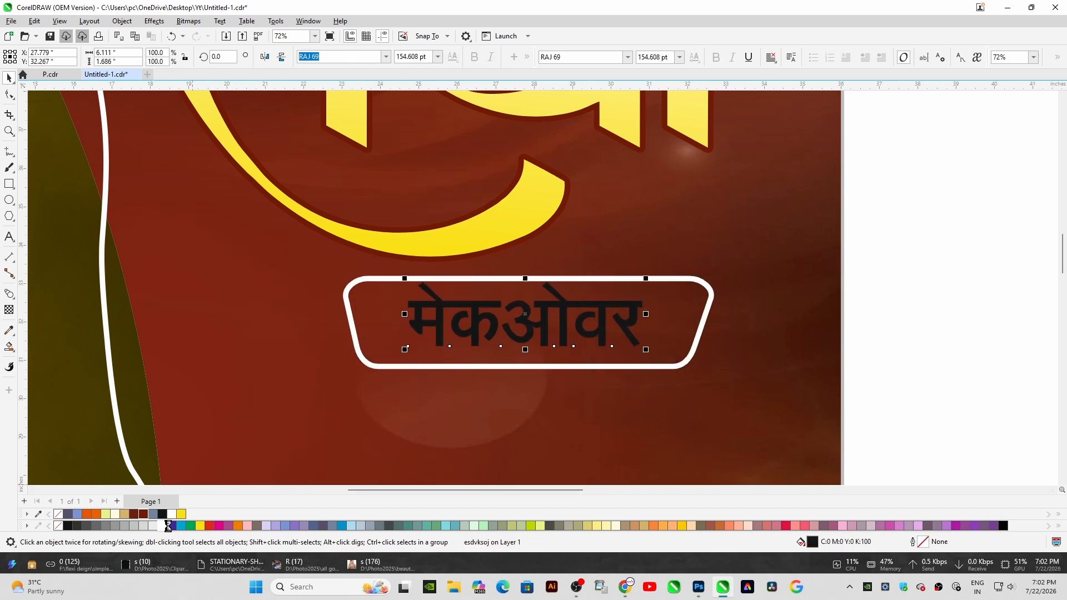
click(170, 526)
click(162, 526)
key(Down)
key(Down)
drag(392, 321, 378, 321)
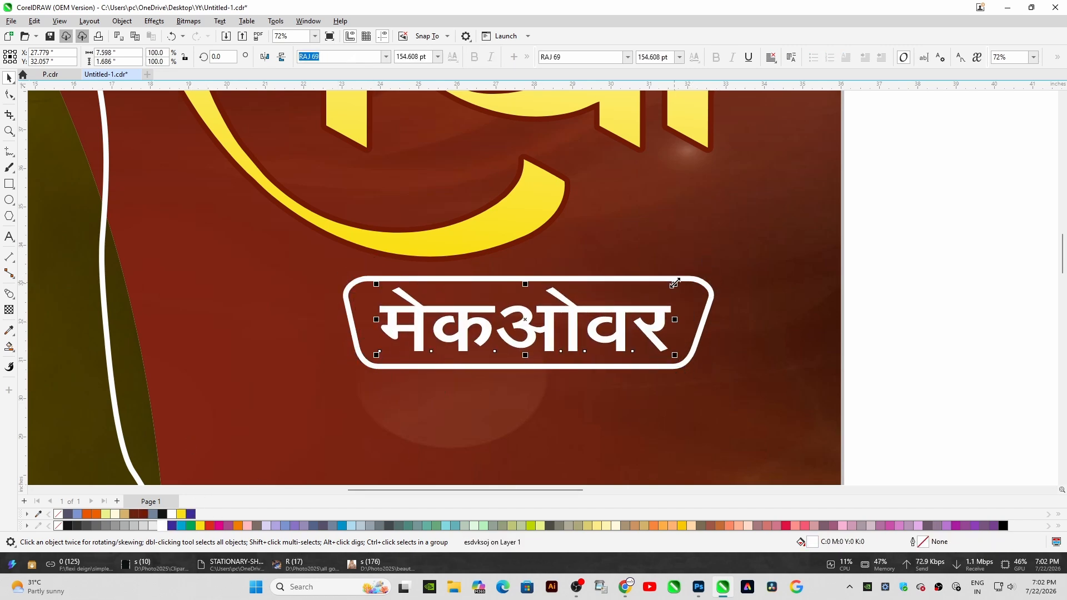
drag(675, 284, 682, 282)
Group the मेकओवर text with its frame
scroll(531, 301, down, 1)
shift+click(508, 291)
scroll(508, 293, down, 2)
scroll(509, 240, up, 2)
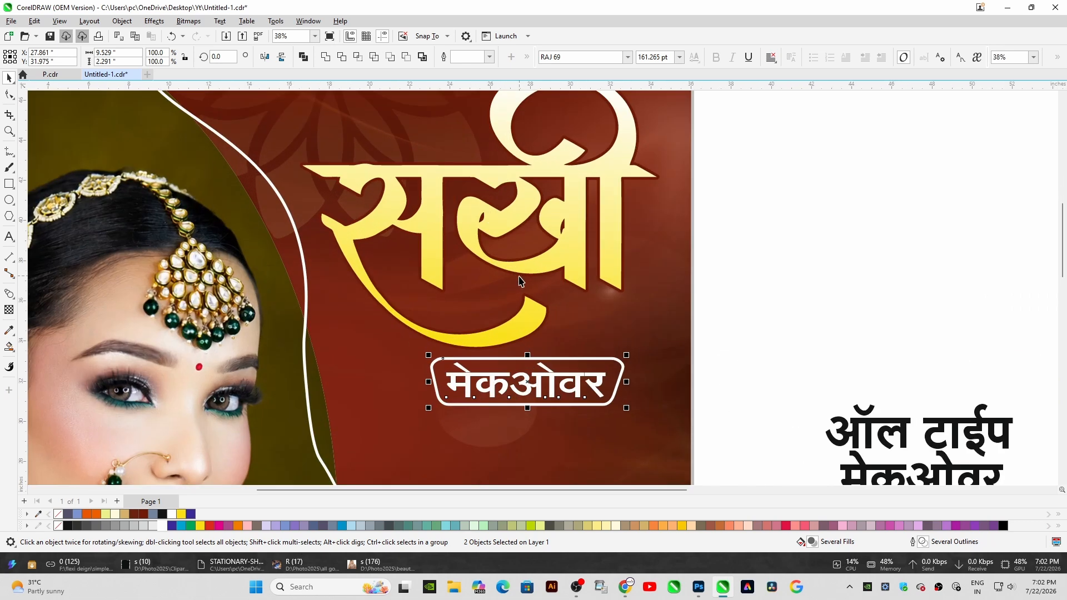
key(ctrl+g)
Shrink the सखी logo and center-align it with the मेकओवर group
click(519, 273)
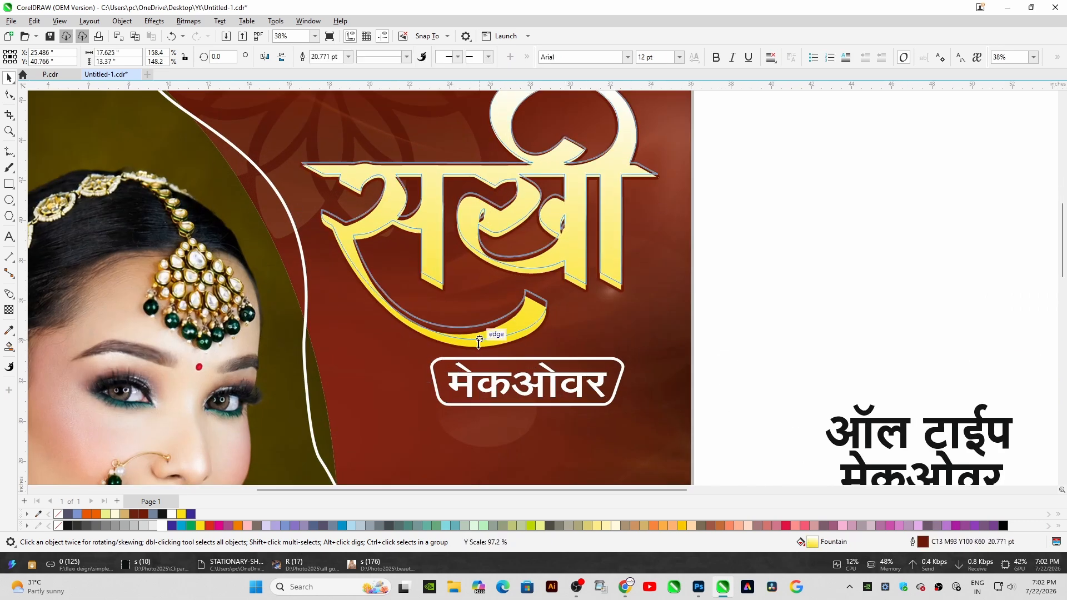
drag(568, 377, 534, 351)
shift+click(614, 273)
key(c)
click(505, 358)
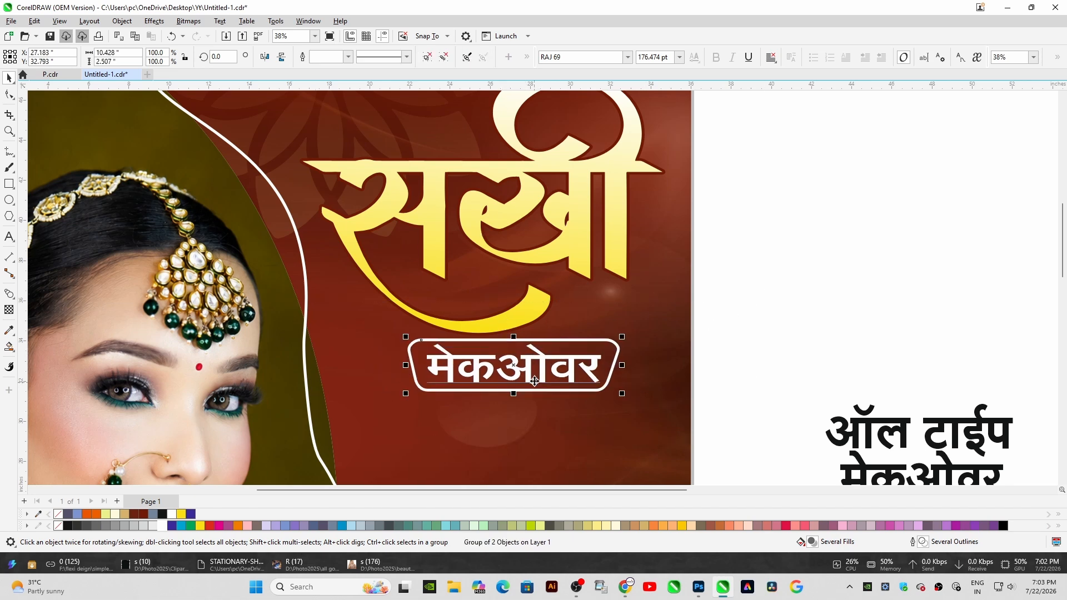
Move the services list onto the poster below मेकओवर, fill it white and nudge it into place
scroll(534, 381, down, 2)
scroll(534, 381, down, 3)
drag(771, 245, 483, 267)
scroll(506, 327, down, 1)
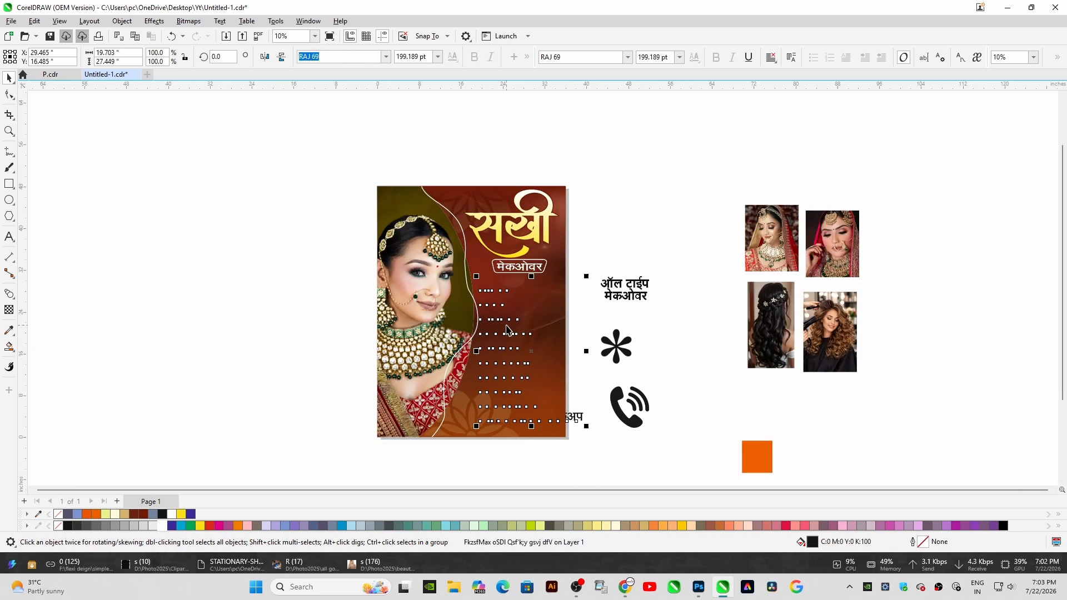
scroll(511, 330, up, 2)
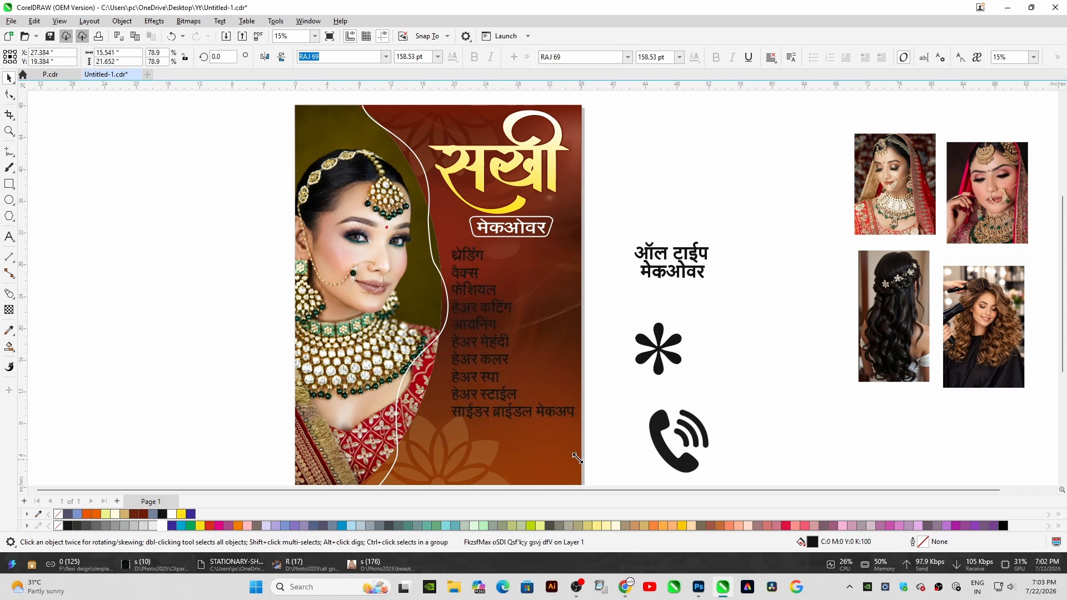
scroll(524, 410, up, 3)
key(Right)
click(162, 526)
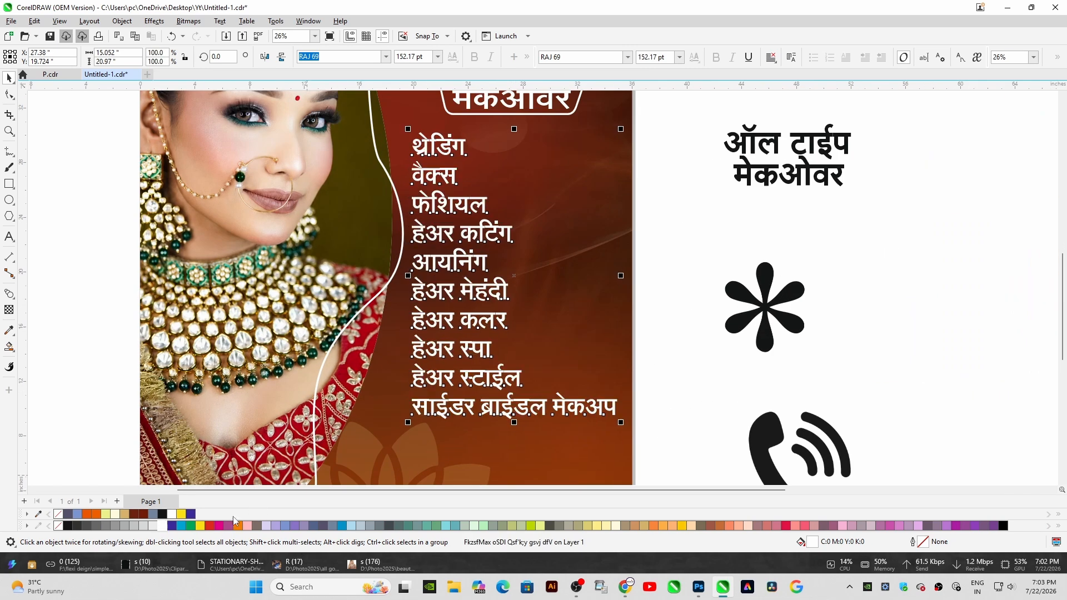
key(Up)
key(Right)
key(Right)
key(Right)
key(Right)
key(Right)
key(Right)
key(Right)
key(Right)
key(Right)
key(Right)
key(Right)
key(Right)
key(Right)
key(Right)
key(Right)
key(Right)
key(Right)
key(Right)
key(Right)
key(Right)
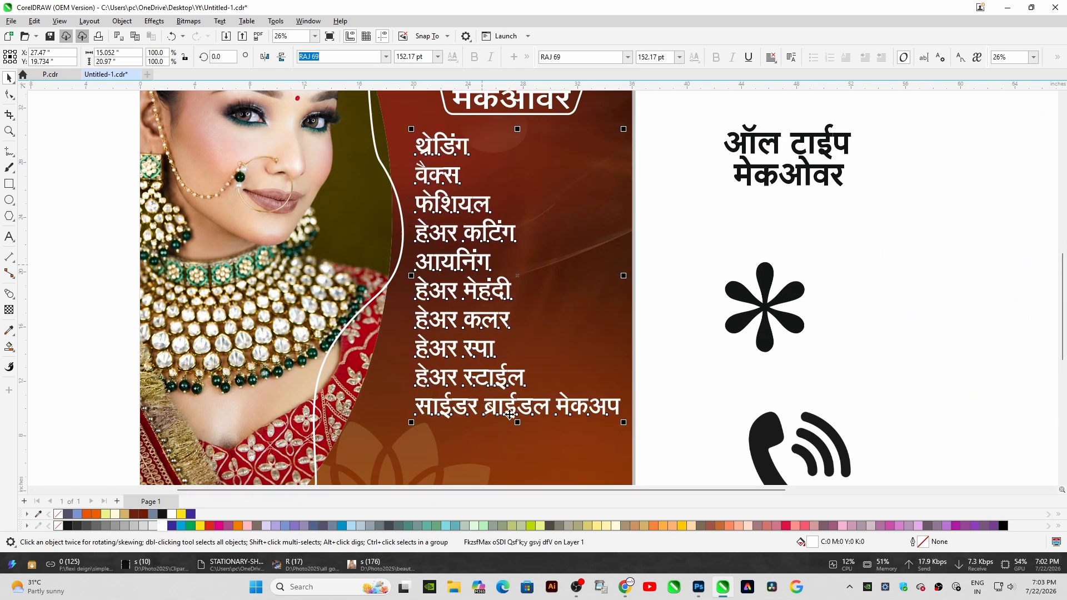
Break the last service line so मेकअप moves onto its own line
double_click(509, 414)
click(555, 404)
key(Return)
click(9, 76)
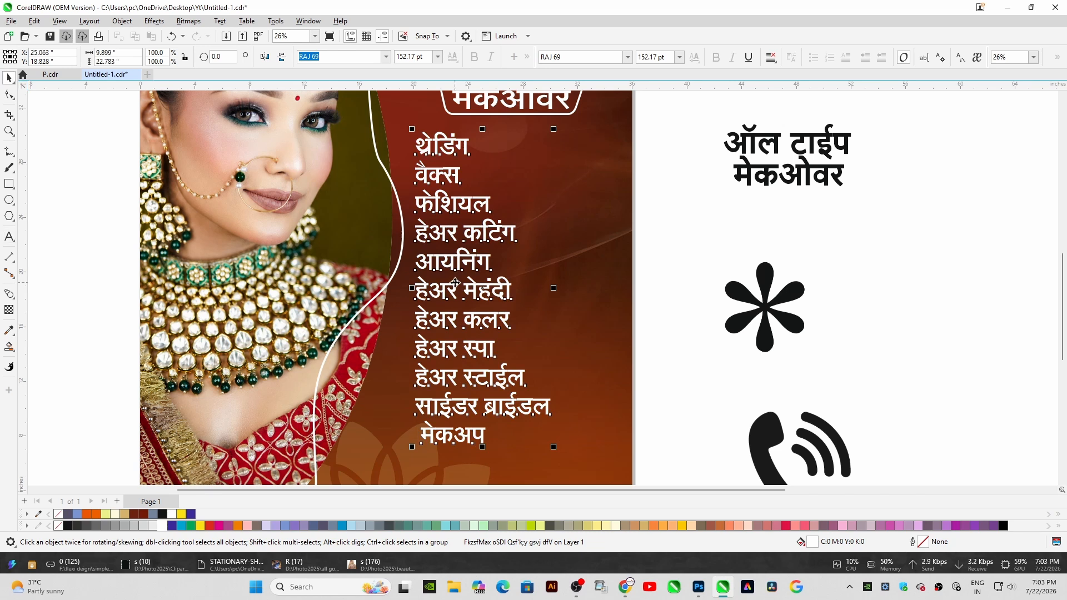
Increase the line spacing of the services list
click(9, 94)
drag(410, 448, 410, 466)
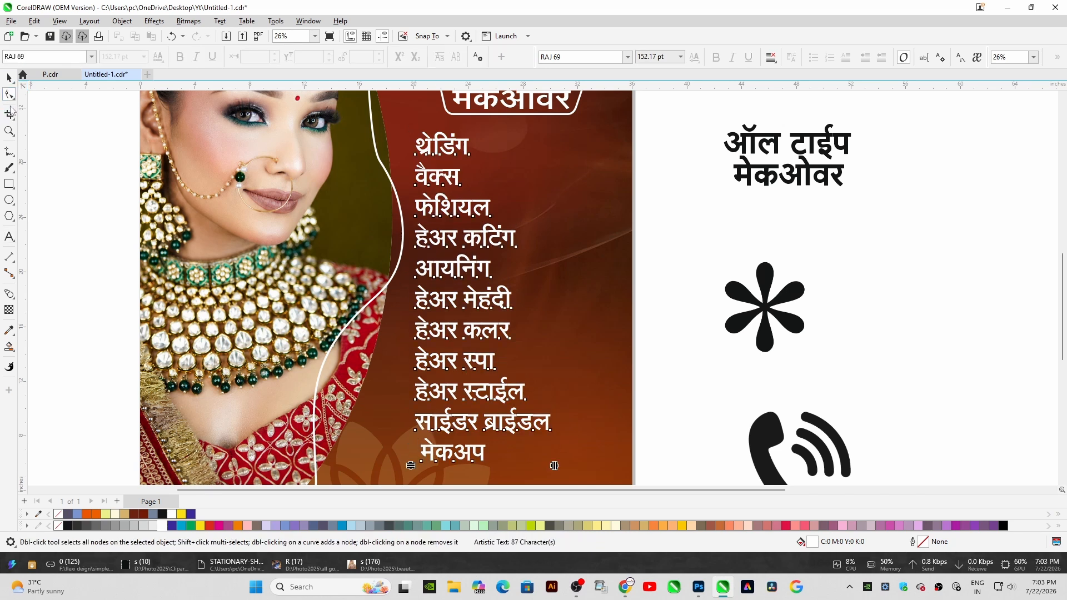
key(space)
Nudge the services list slightly to the right
click(473, 448)
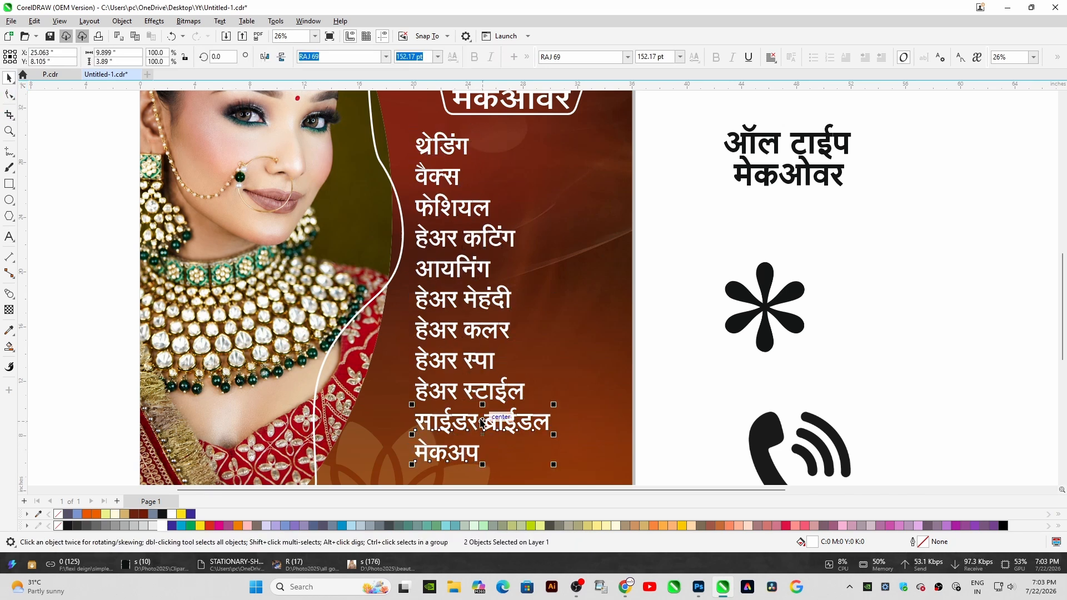
scroll(483, 420, down, 1)
drag(412, 464, 411, 466)
key(Right)
key(Right)
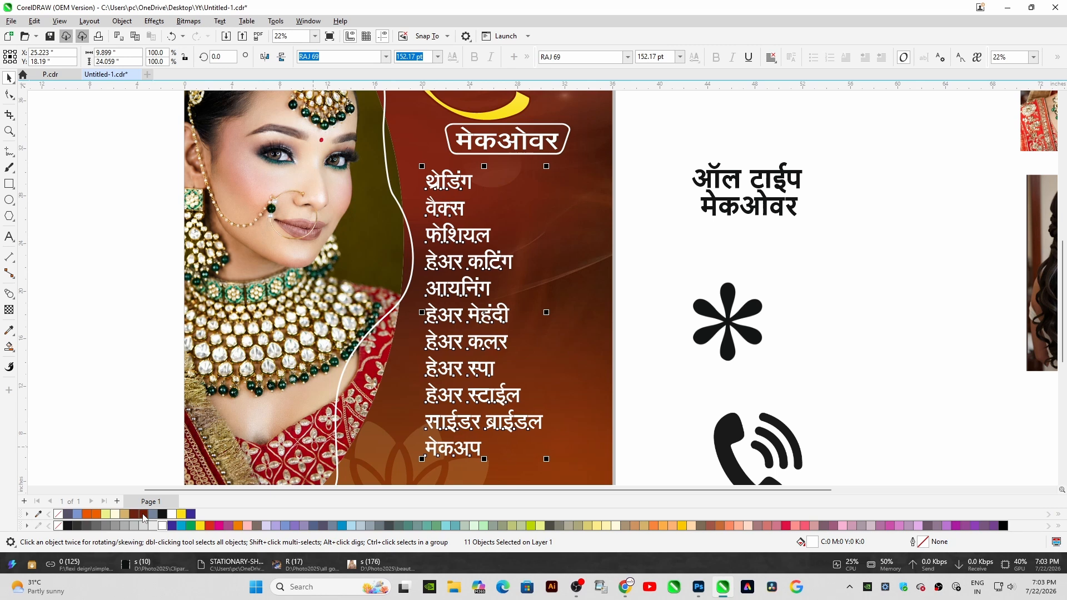
Give the services list a 5 pt dark brown outline
right_click(143, 514)
key(F12)
text(5)
click(448, 274)
click(591, 306)
key(Return)
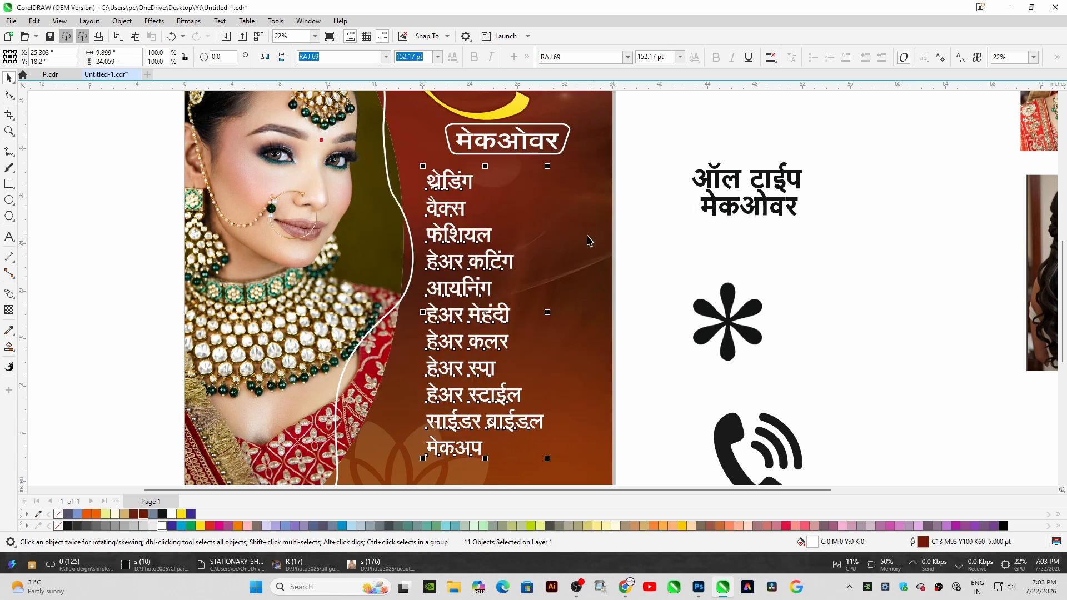
Move the asterisk ornament onto the poster beside the services list and fill it pale yellow
scroll(453, 186, down, 2)
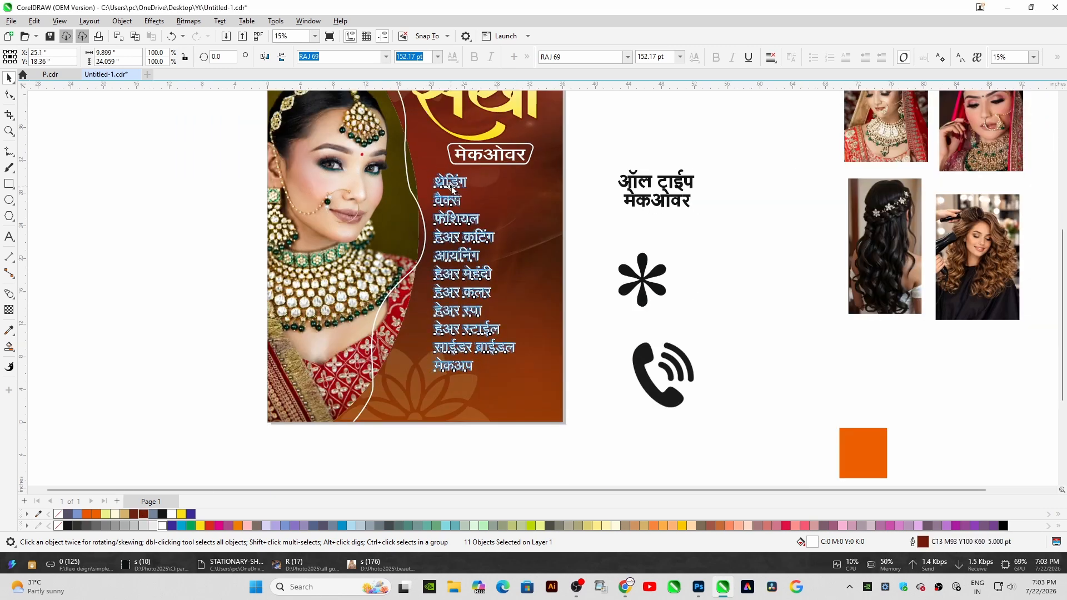
scroll(400, 157, down, 1)
click(432, 168)
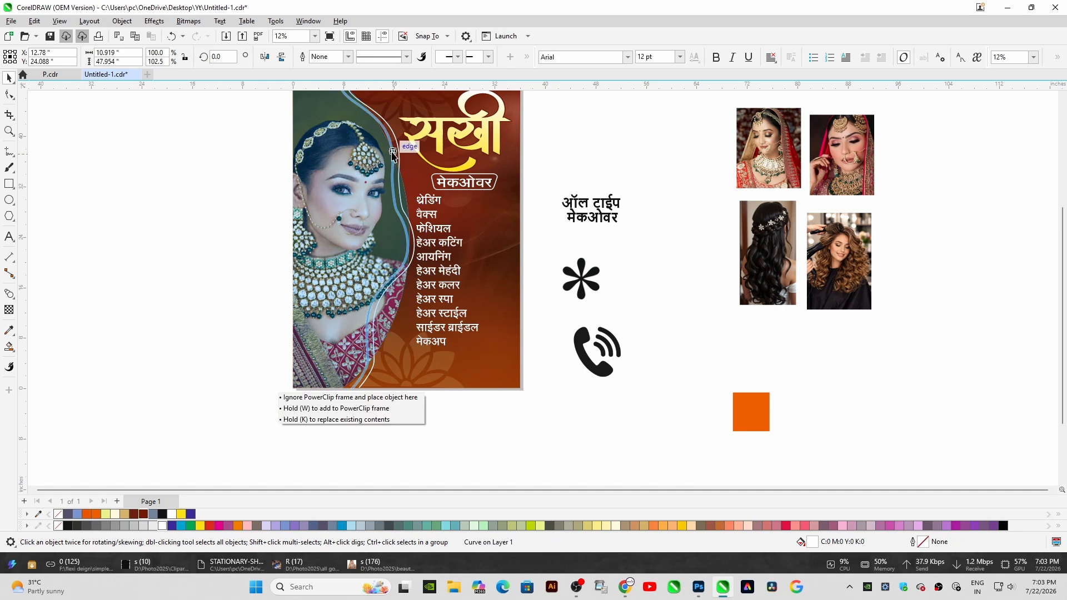
scroll(433, 168, up, 1)
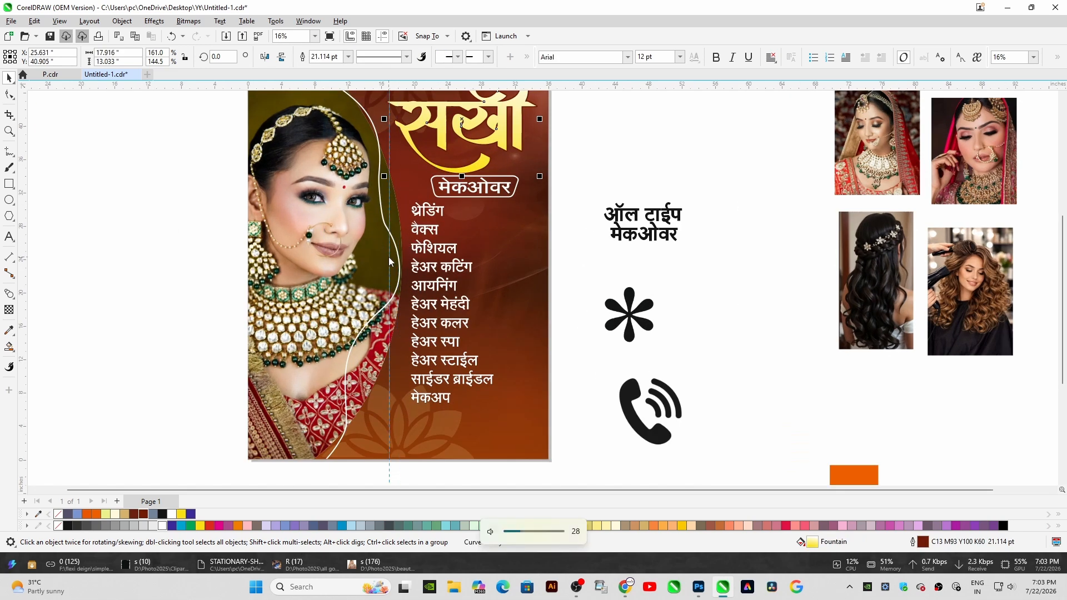
drag(389, 257, 402, 245)
right_click(610, 271)
mouse_move(562, 268)
mouse_down()
mouse_move(608, 272)
mouse_move(517, 251)
mouse_up()
click(639, 233)
right_click(610, 269)
click(638, 269)
click(642, 273)
drag(556, 226, 633, 311)
key(Delete)
click(501, 248)
scroll(500, 248, up, 1)
click(544, 526)
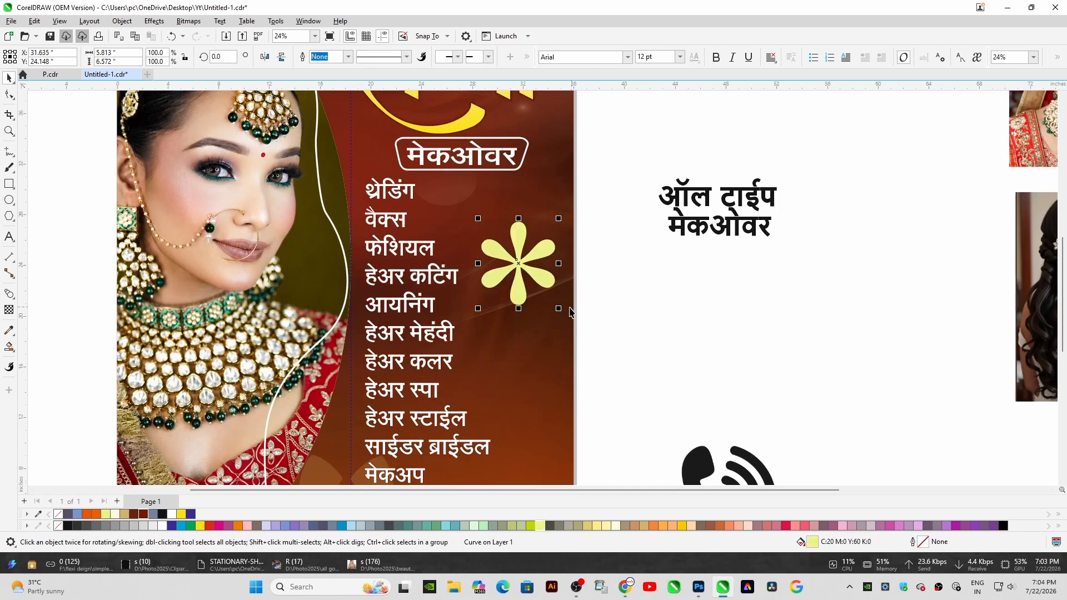
Shrink the asterisk and place copies of it as bullets before every service line
drag(512, 269, 496, 237)
drag(488, 230, 359, 199)
scroll(359, 198, up, 2)
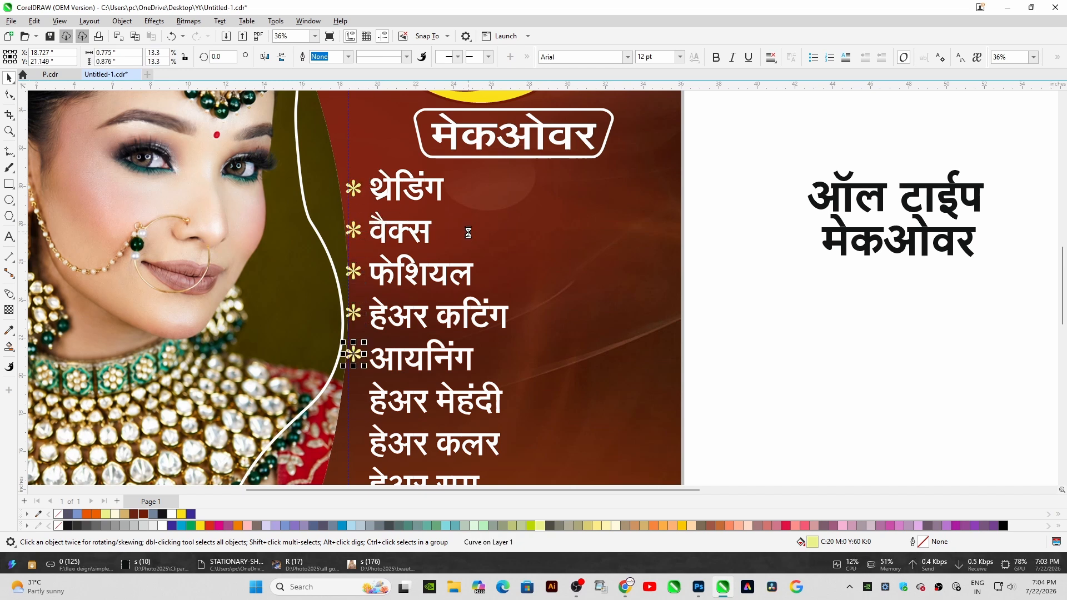
scroll(503, 329, down, 2)
drag(1063, 295, 1065, 338)
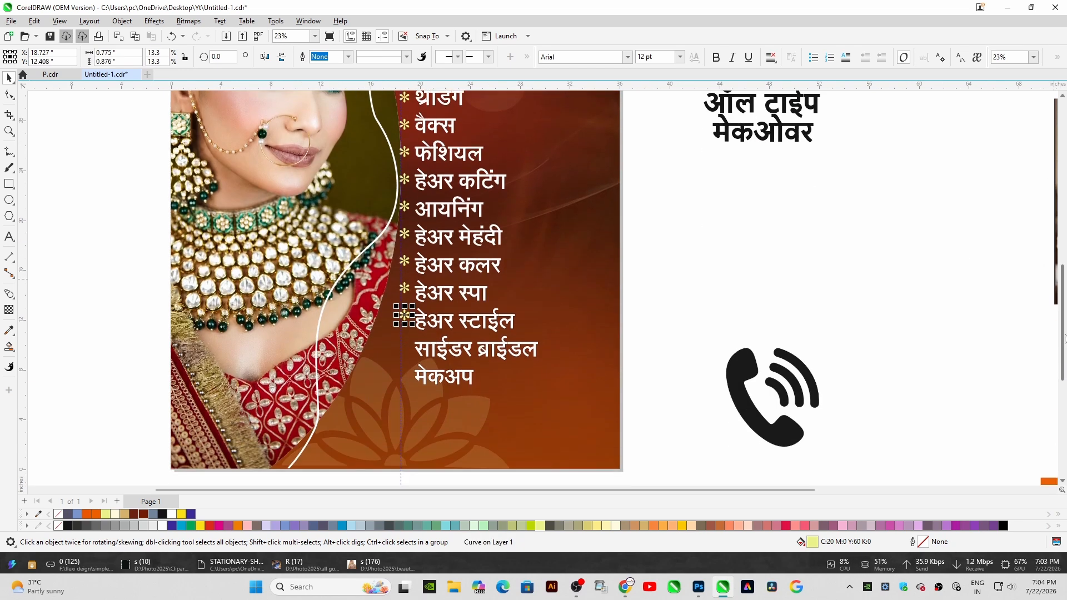
click(772, 275)
scroll(528, 333, down, 2)
drag(454, 160, 452, 162)
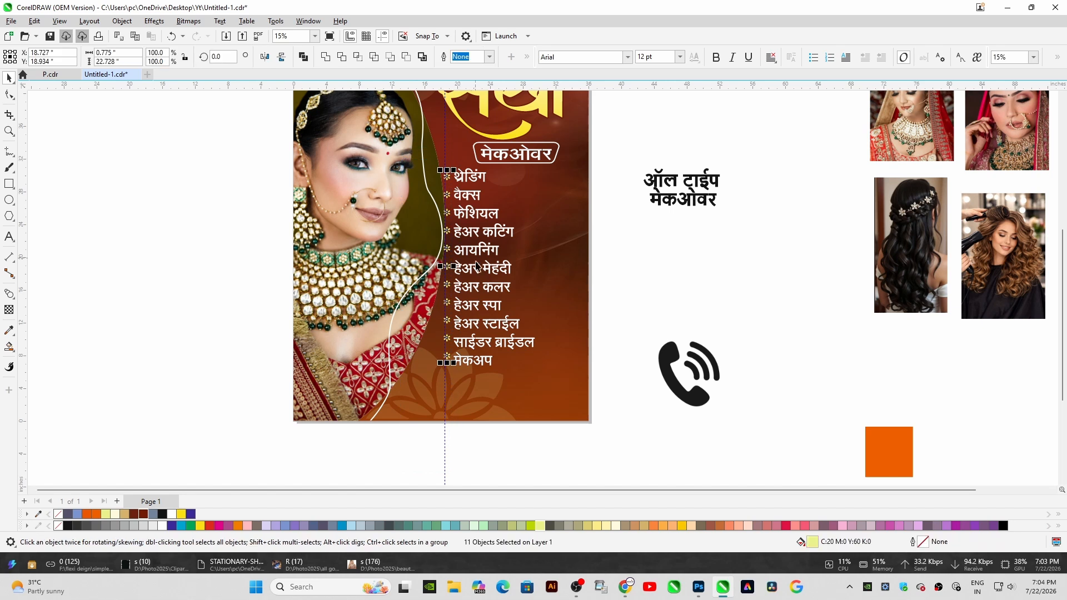
Rotate the ऑल टाईप मेकओवर text about 4°, move it onto the poster beside the list and fill it white
scroll(526, 249, up, 1)
drag(636, 136, 409, 403)
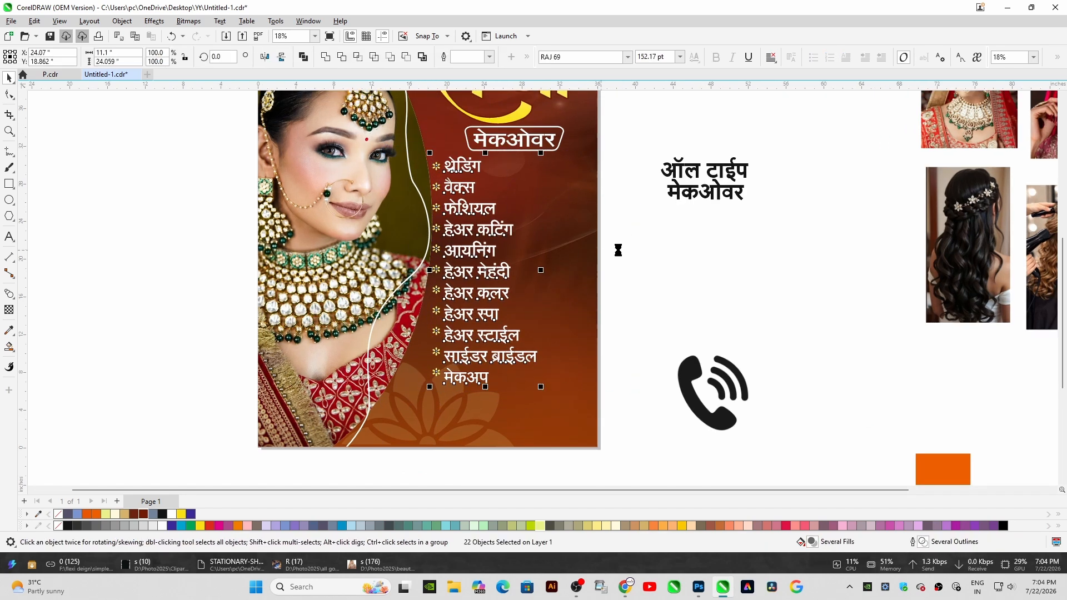
click(705, 171)
scroll(705, 171, up, 2)
click(733, 192)
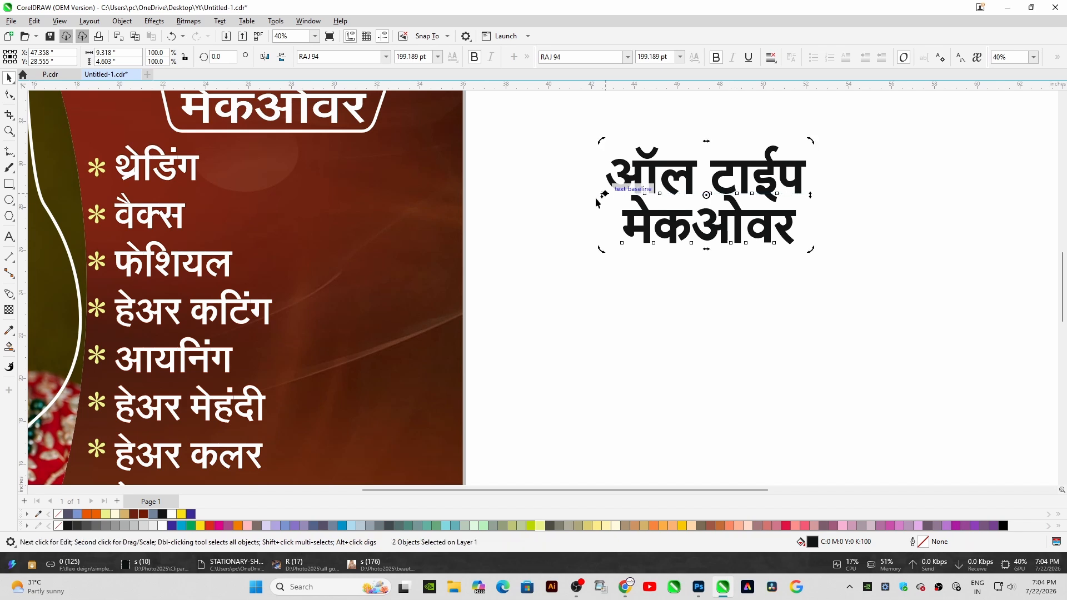
drag(602, 196, 603, 205)
drag(810, 199, 438, 180)
click(799, 184)
click(163, 525)
key(Escape)
click(355, 233)
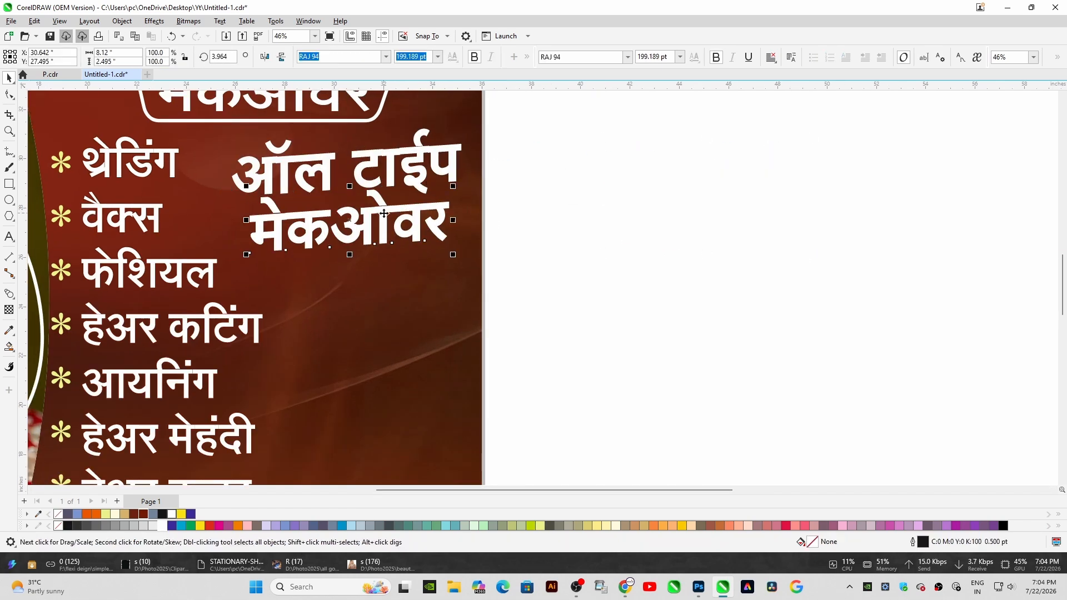
Draw a thin tapering wedge beneath मेकओवर with the Pen tool and fill it yellow
scroll(355, 233, up, 1)
click(11, 154)
click(33, 189)
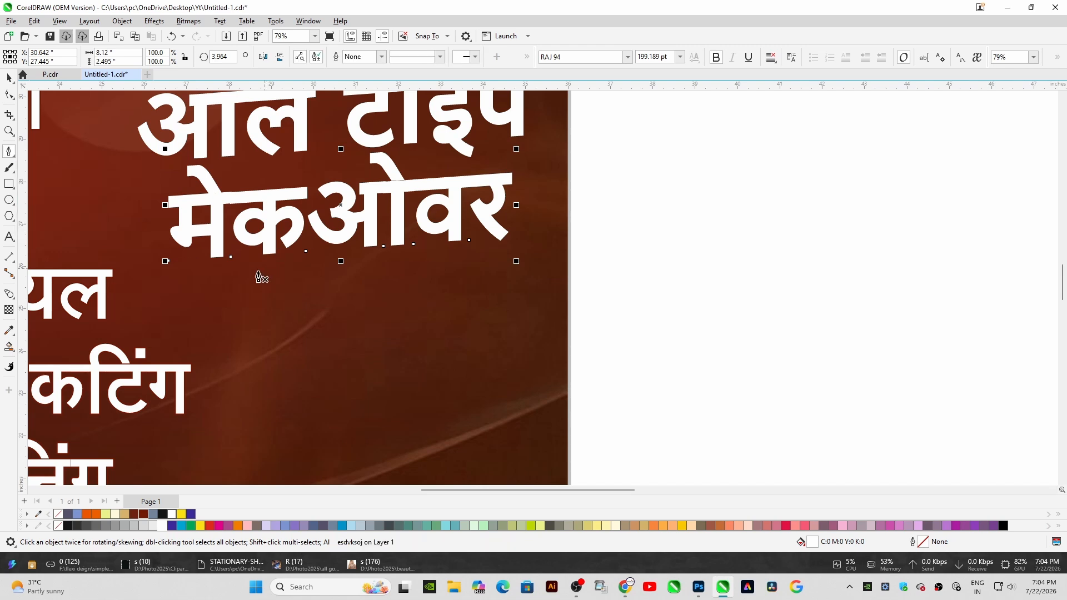
click(243, 275)
click(492, 244)
click(492, 262)
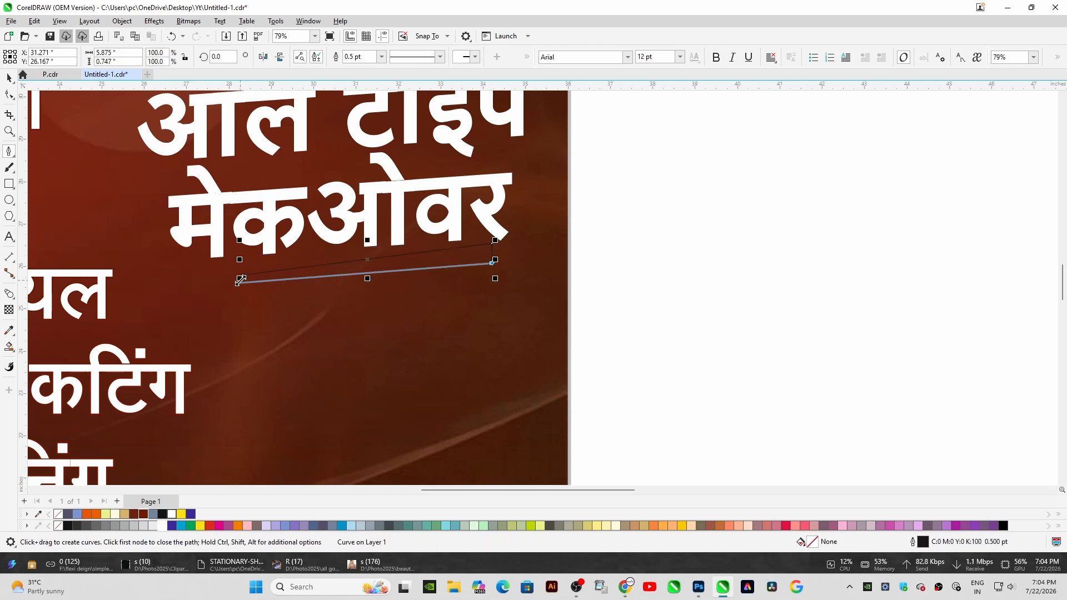
click(241, 279)
scroll(241, 280, up, 3)
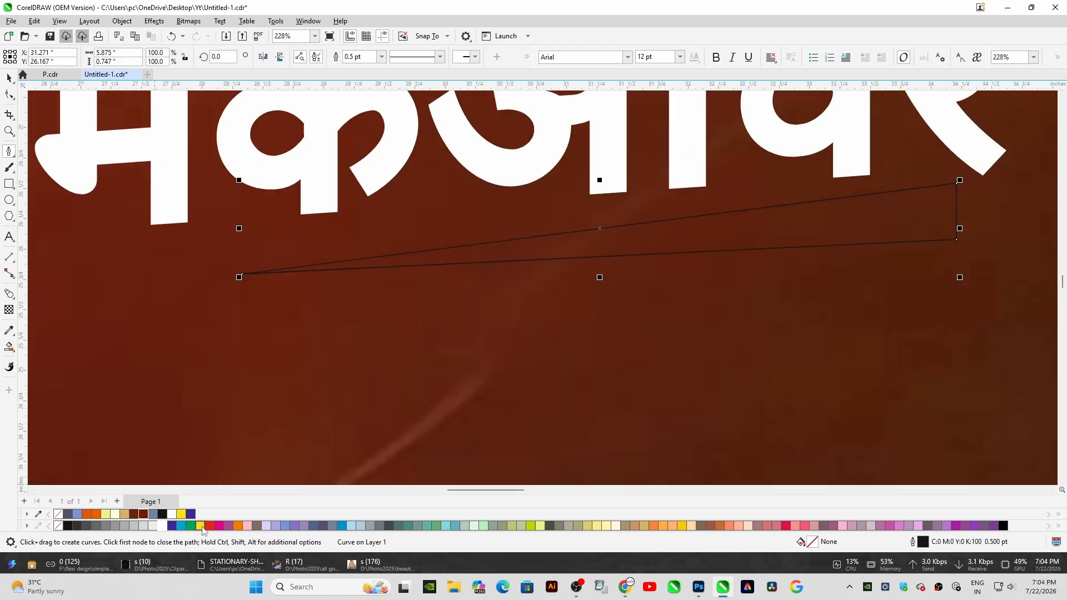
click(200, 525)
scroll(376, 367, down, 4)
Adjust the wedge's end node so it sits snugly under the text like an underline swoosh
click(9, 95)
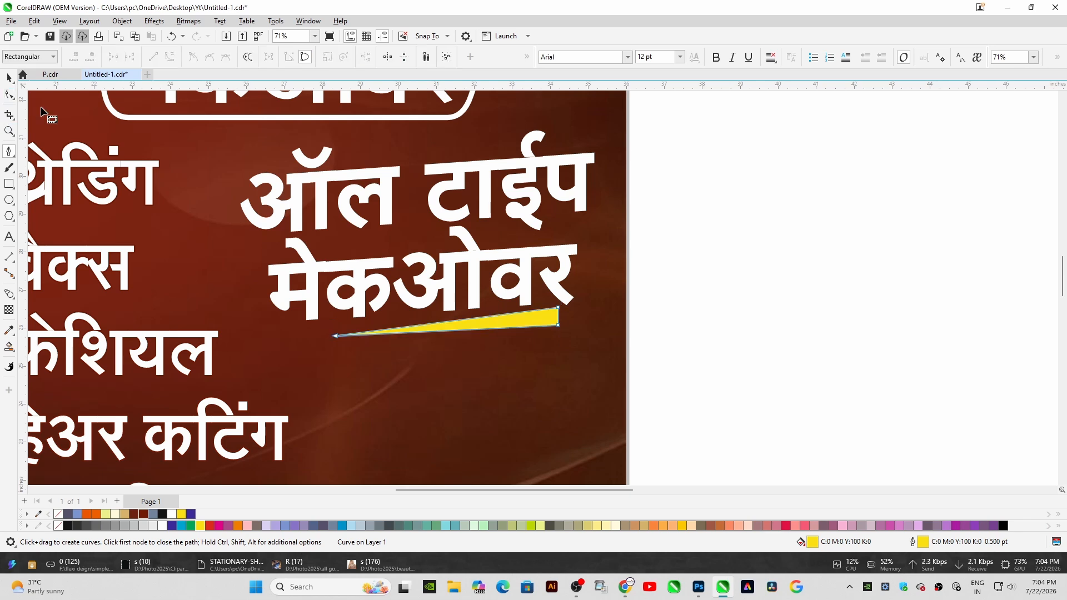
scroll(584, 313, up, 3)
drag(518, 346, 521, 336)
scroll(521, 336, down, 4)
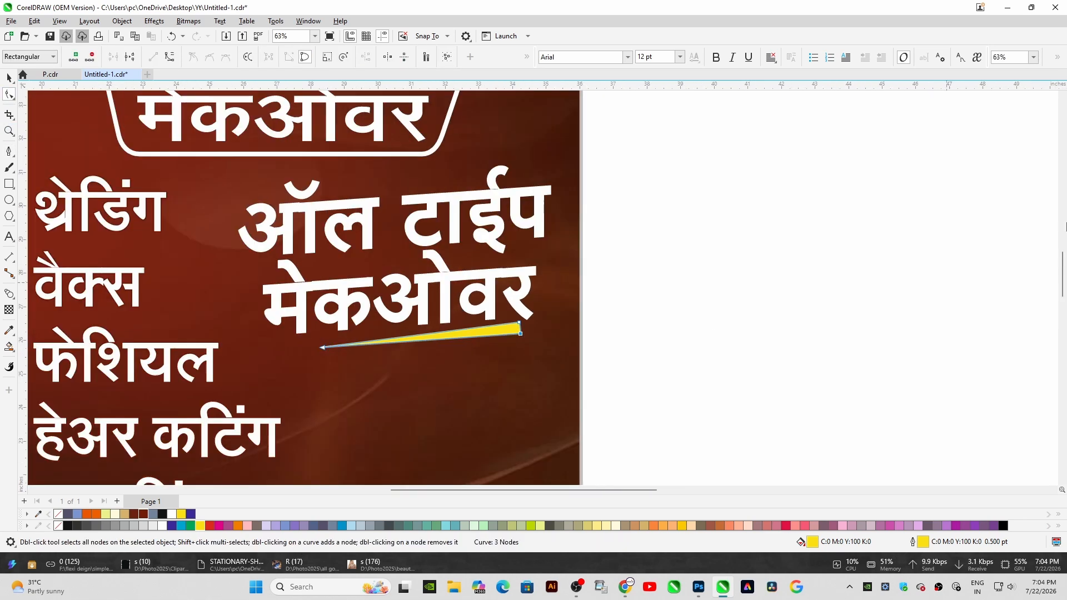
click(8, 79)
scroll(376, 383, down, 6)
key(Escape)
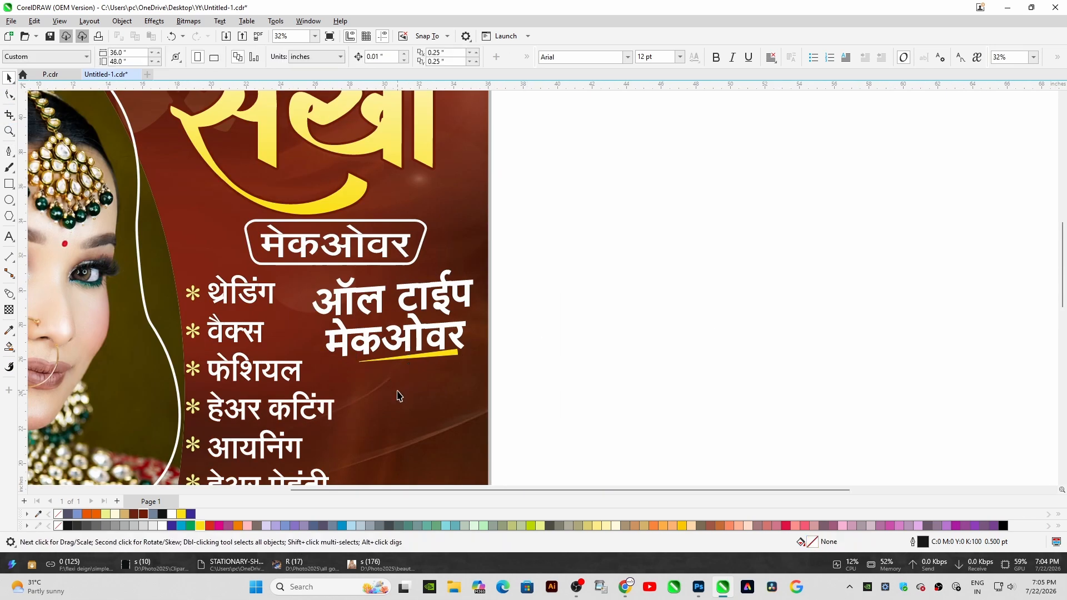
Draw a bar along the poster's bottom edge, fill it pale yellow and give it a lime outline
scroll(290, 315, up, 2)
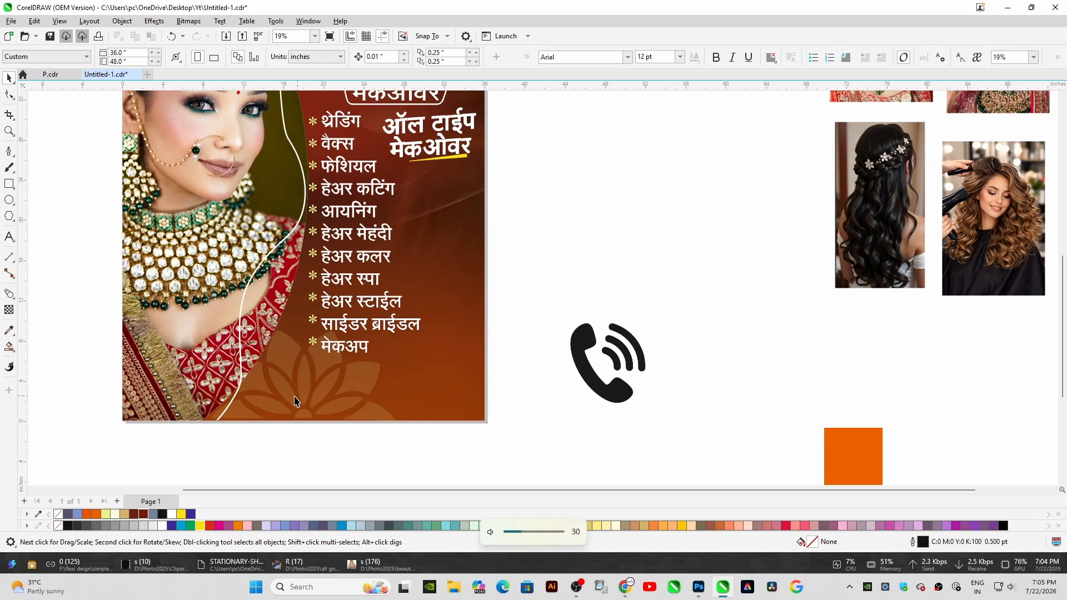
click(10, 184)
drag(233, 401, 510, 421)
click(550, 526)
click(540, 526)
right_click(531, 526)
scroll(59, 279, up, 1)
Round the bar's corners and make it slightly taller
click(9, 94)
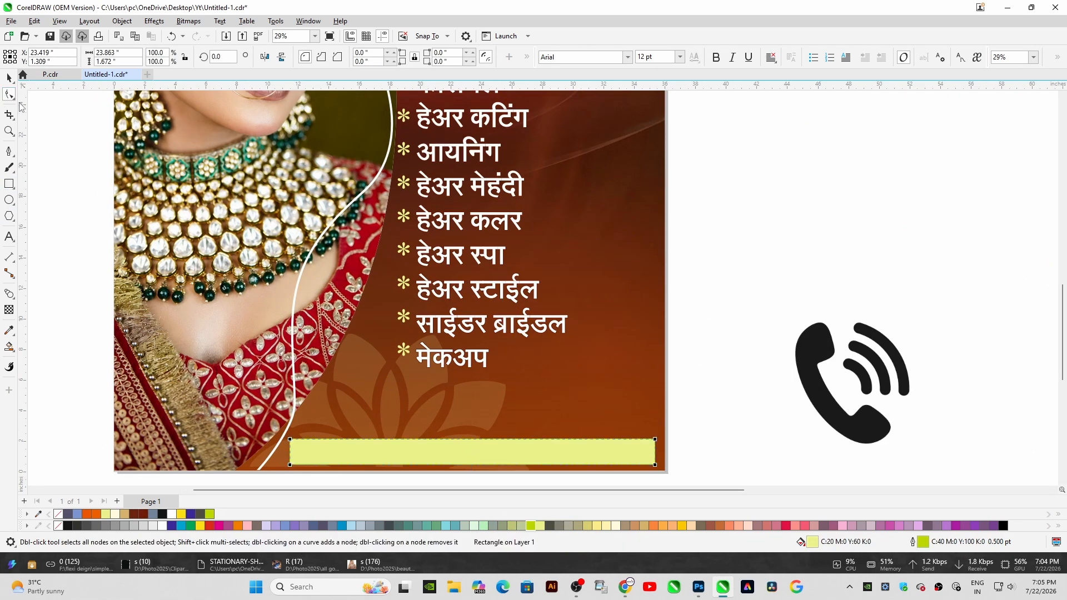
click(9, 78)
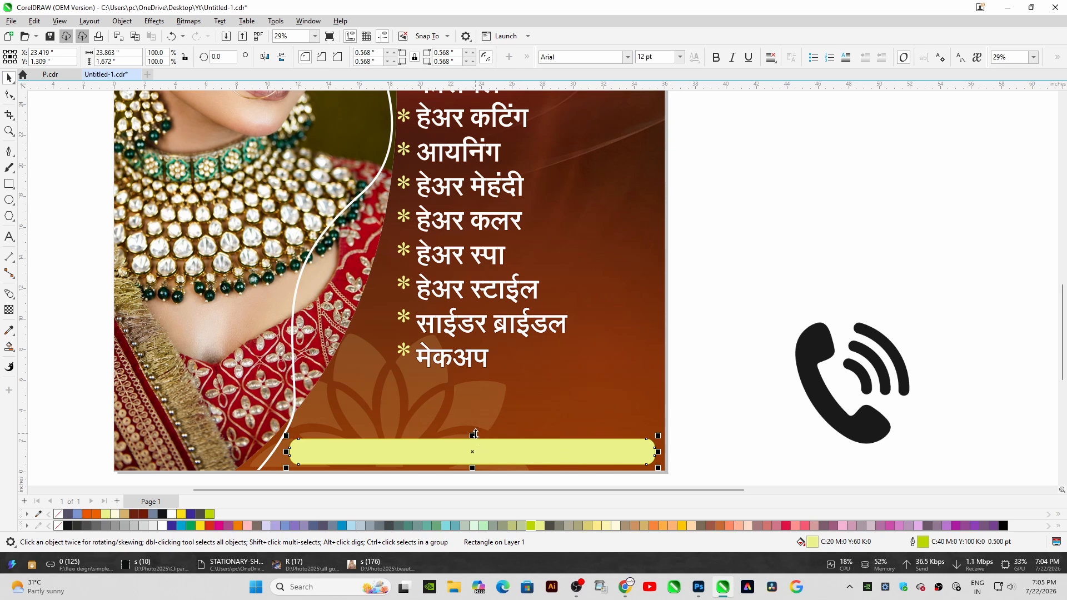
drag(476, 435, 477, 422)
Delete the spare orange square next to the poster
scroll(611, 447, down, 1)
drag(750, 410, 720, 388)
scroll(748, 367, down, 3)
scroll(828, 367, up, 2)
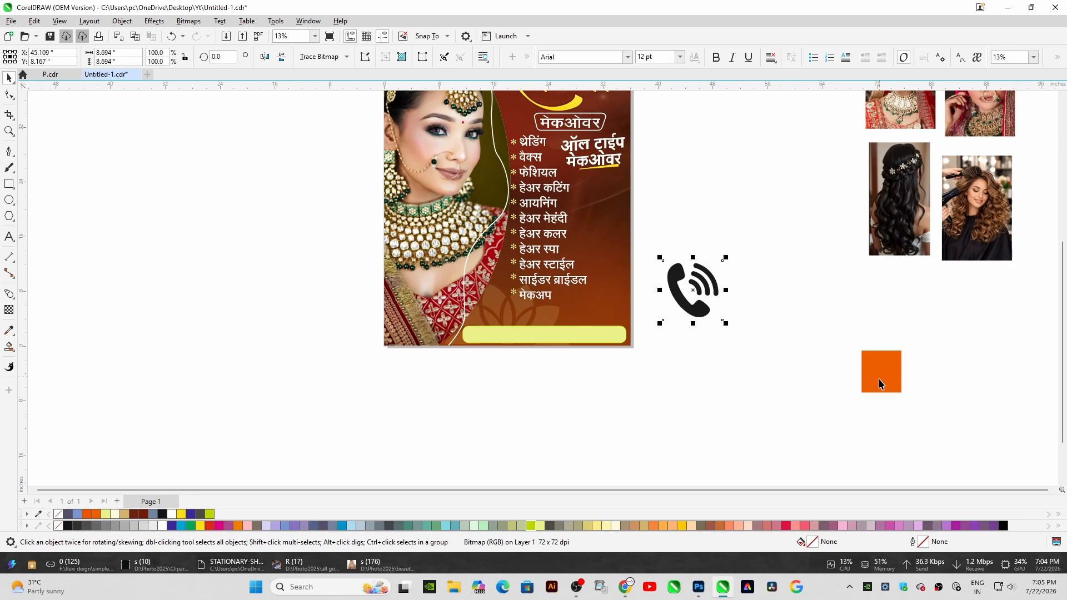
click(879, 383)
key(Delete)
Move the four reference photos closer to the poster
drag(709, 277, 672, 337)
scroll(862, 278, down, 2)
drag(853, 279, 966, 128)
drag(941, 165, 812, 210)
scroll(728, 260, up, 2)
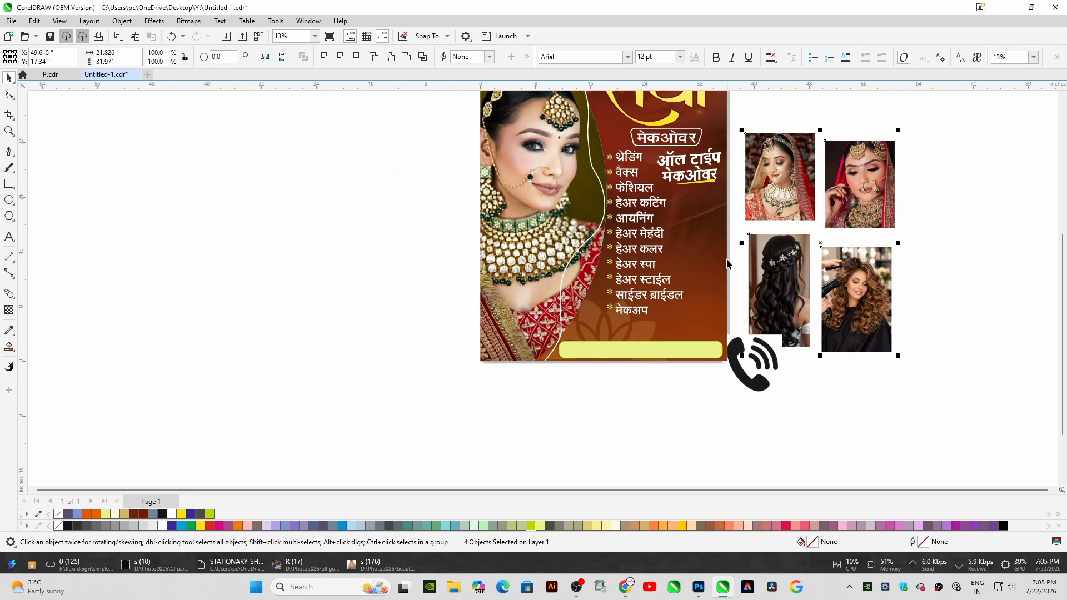
Shrink the phone icon and place it at the left end of the bottom bar
scroll(728, 262, up, 2)
drag(741, 413, 459, 349)
drag(543, 323, 544, 403)
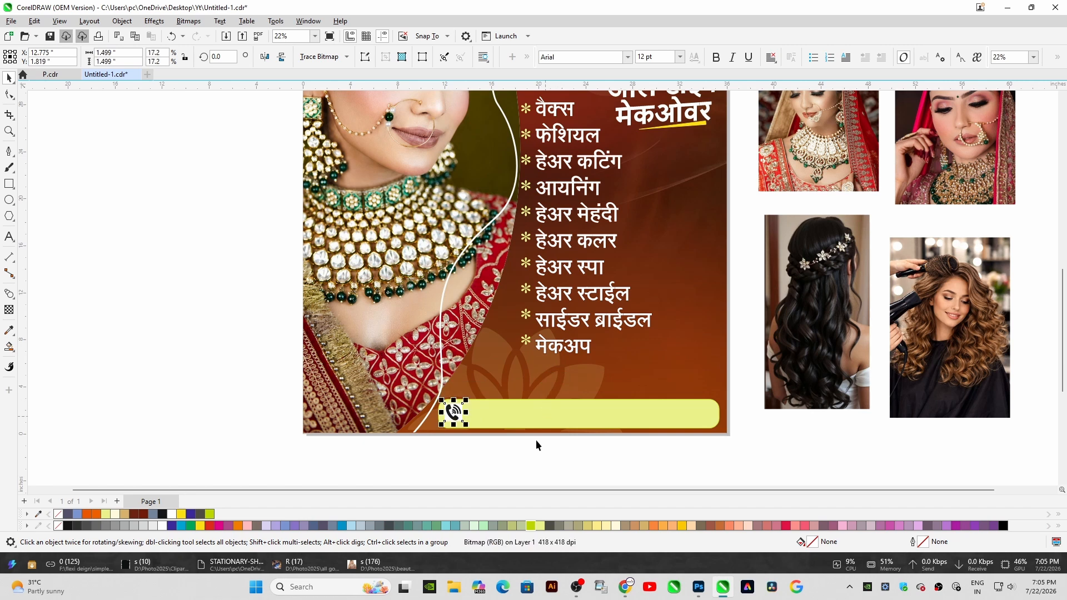
Convert the phone icon into a Murky Green vector without its white background
scroll(537, 441, up, 2)
drag(393, 404, 400, 411)
right_click(379, 383)
click(412, 62)
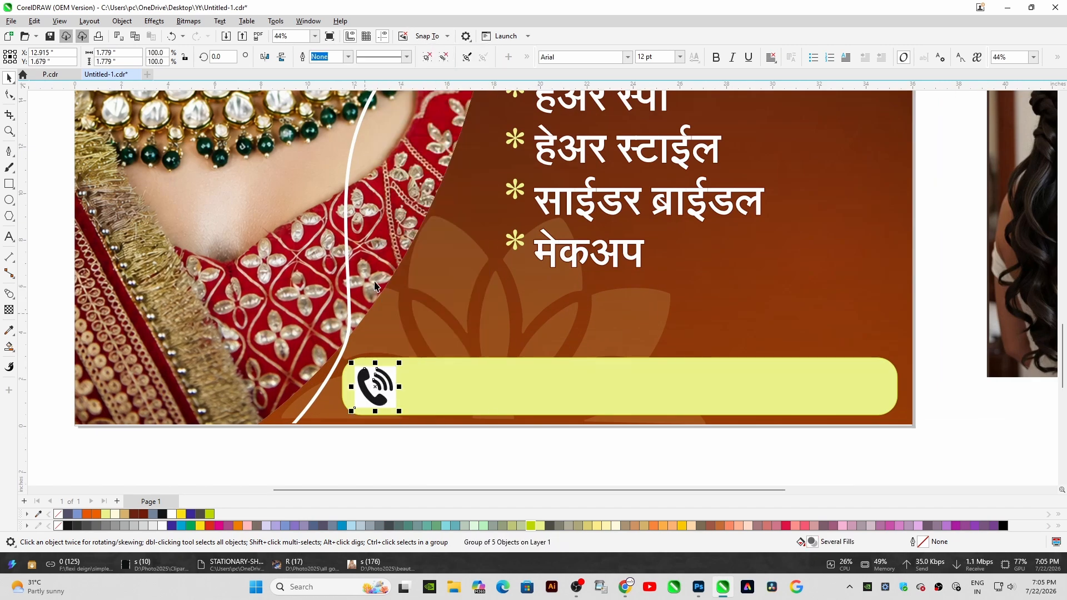
scroll(376, 431, up, 2)
key(ctrl+u)
key(Escape)
click(411, 356)
key(Delete)
drag(436, 420, 321, 264)
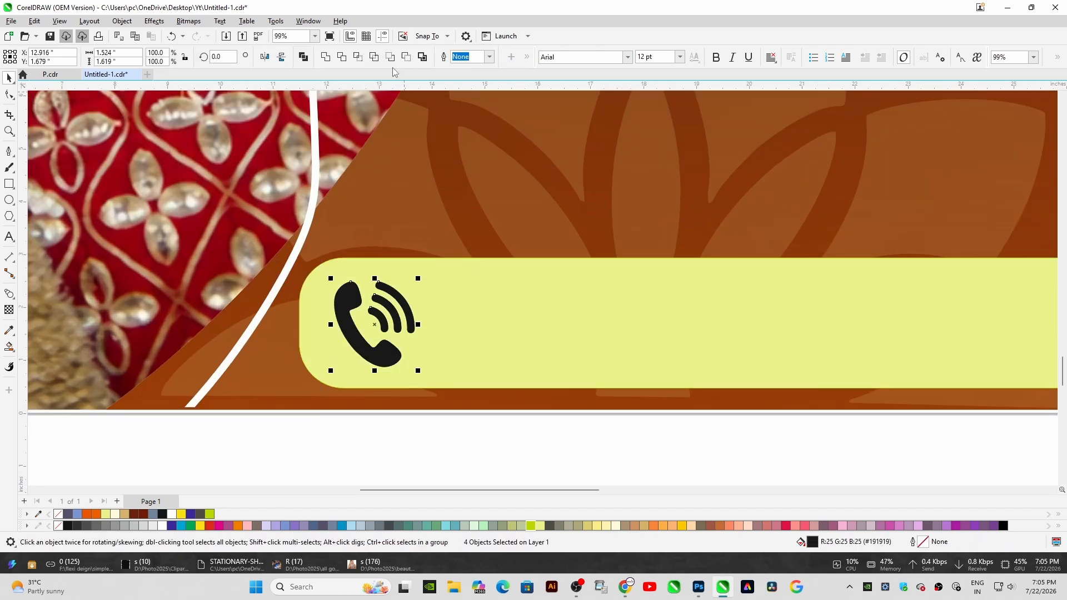
click(326, 57)
click(201, 514)
scroll(520, 341, down, 2)
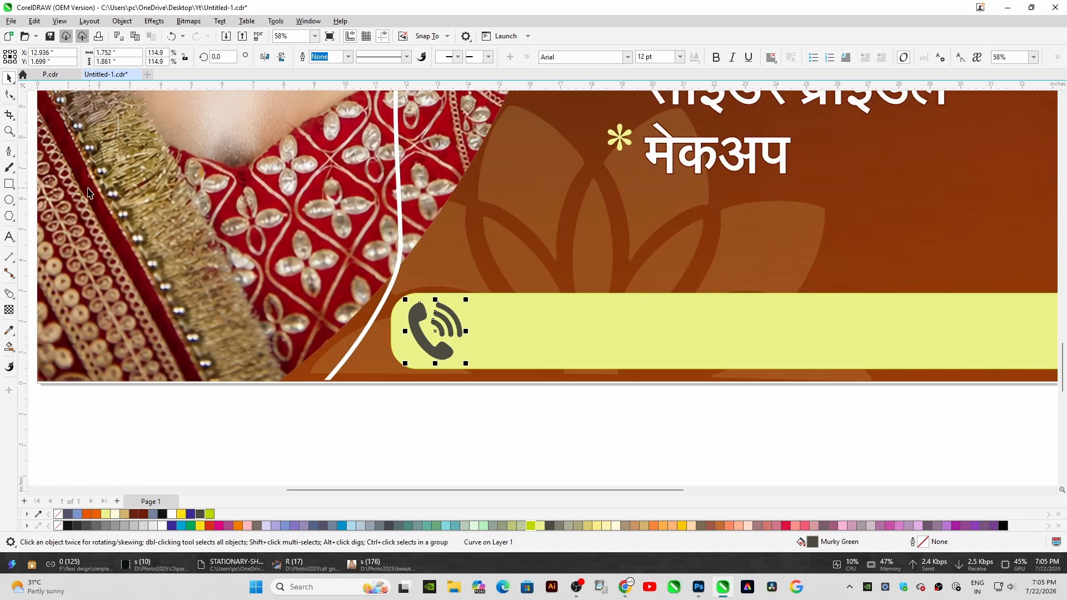
Add the contact phone number as text and scale it onto the bar beside the phone icon
key(F8)
key(Return)
text(90)
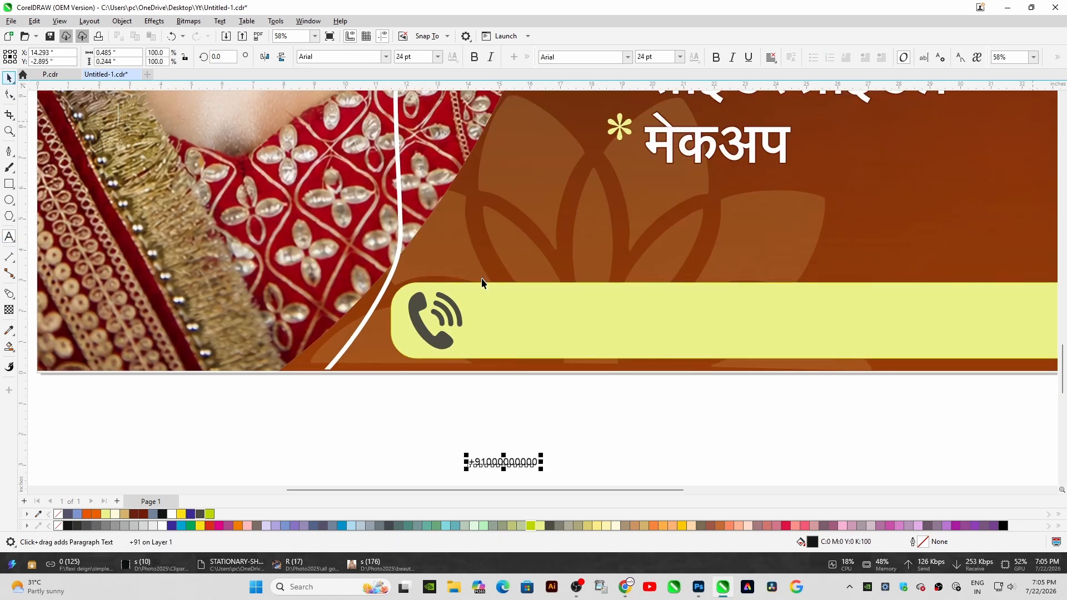
drag(541, 455, 790, 348)
drag(697, 445, 931, 302)
Make the phone number bold and colour it Murky Green
double_click(721, 305)
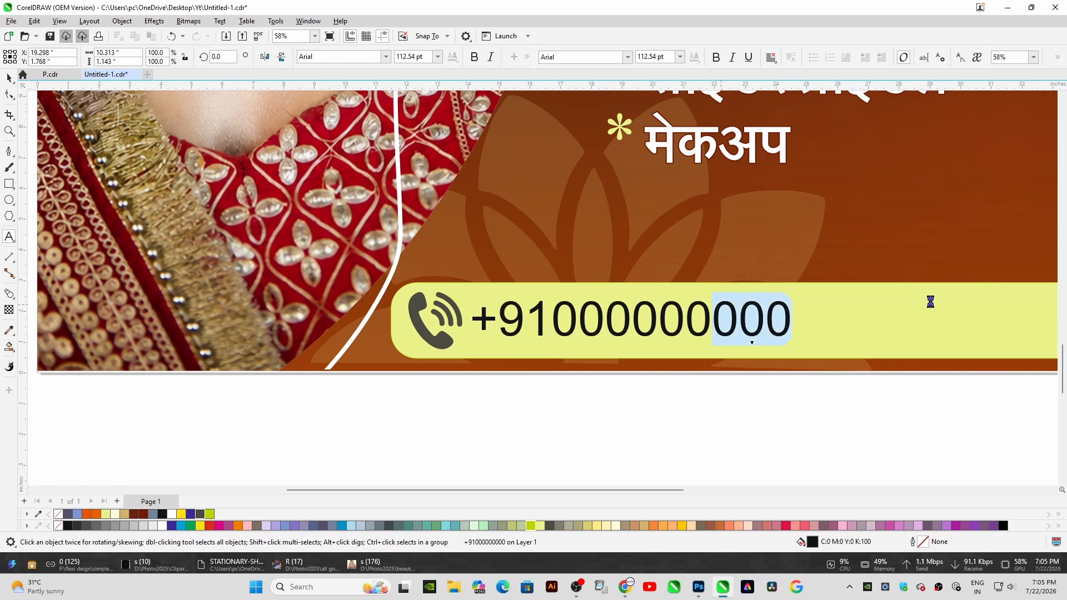
click(473, 61)
click(200, 515)
scroll(698, 364, down, 4)
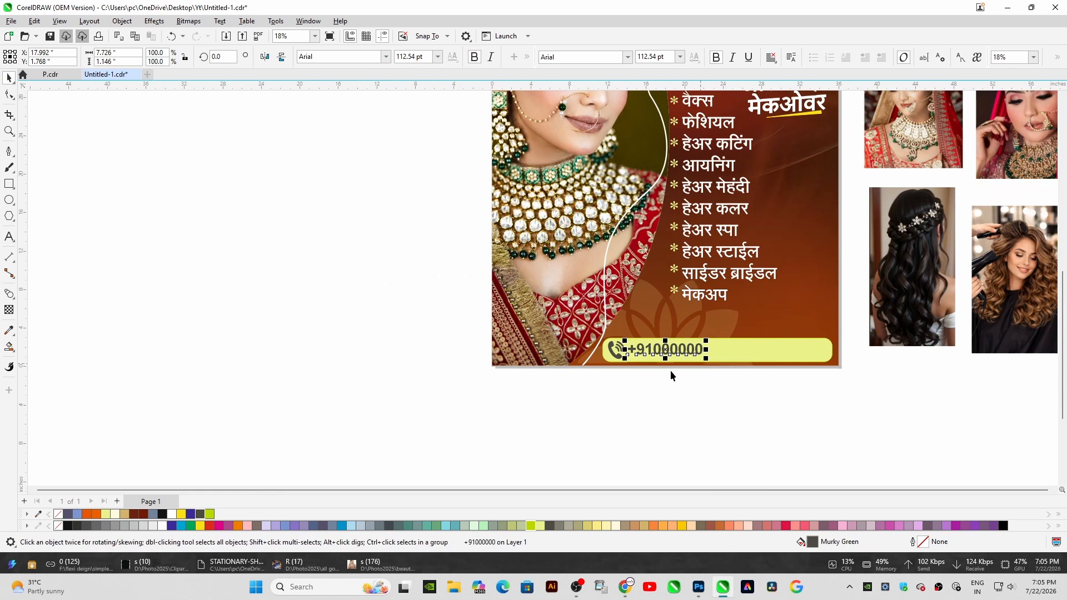
Group the phone icon with the phone number
shift+click(616, 349)
key(ctrl+g)
shift+click(725, 345)
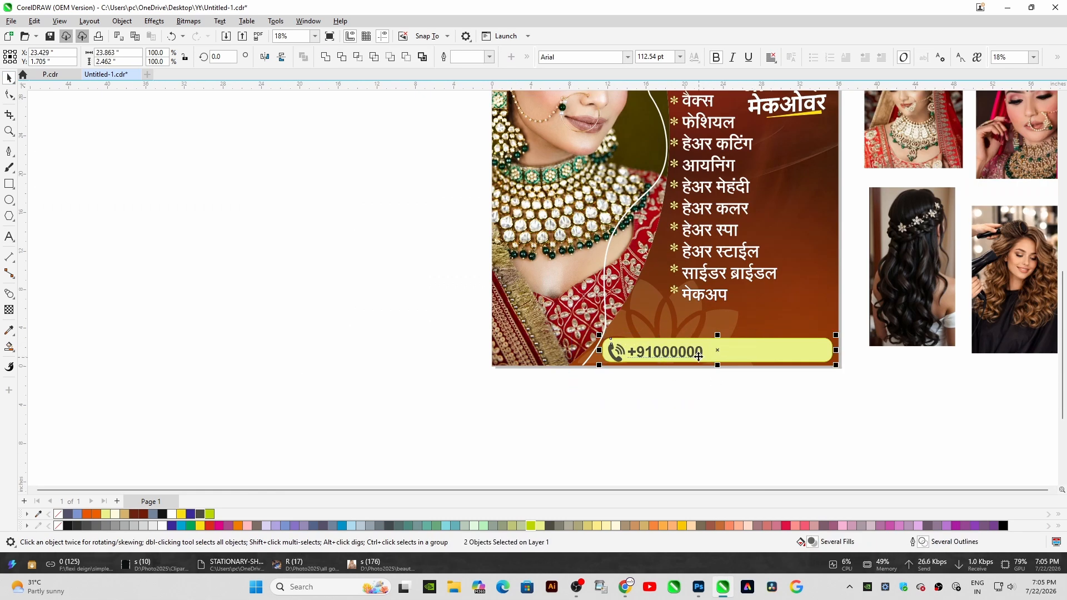
shift+click(698, 357)
shift+click(689, 356)
shift+click(686, 355)
click(752, 393)
drag(751, 355, 734, 416)
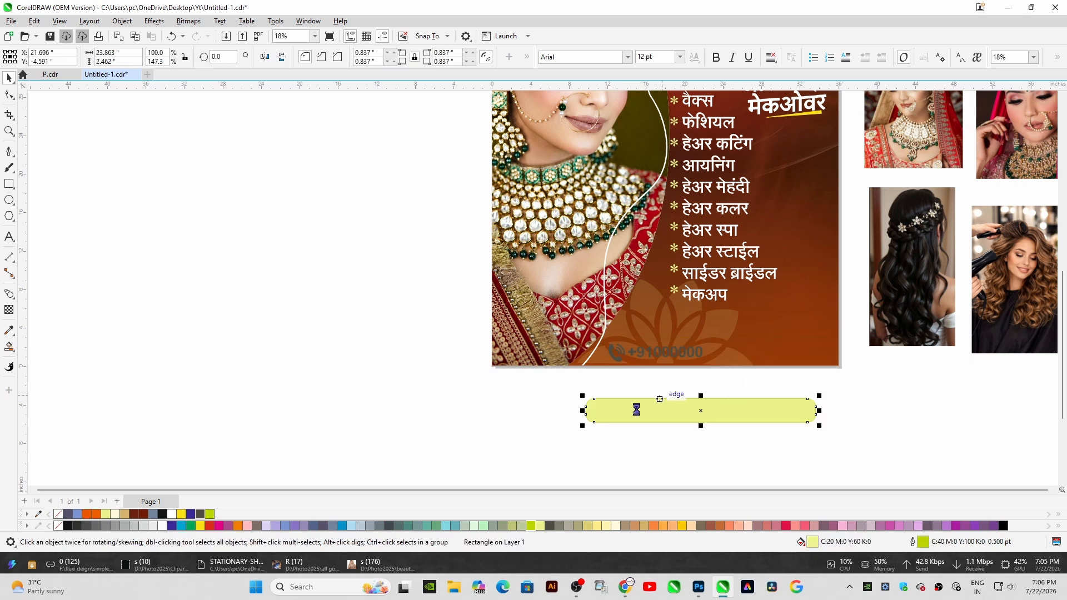
key(ctrl+z)
Try to center the phone group vertically on the bar
click(690, 354)
shift+click(738, 350)
key(c)
click(648, 389)
key(F4)
key(ctrl+z)
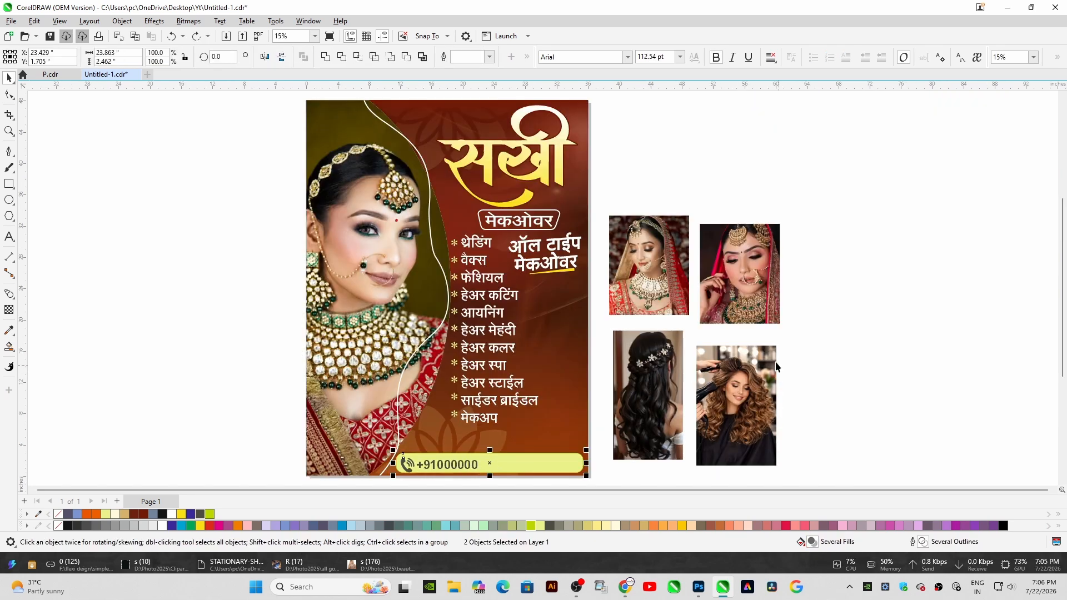
Draw a yellow circle about 6.85 inches wide beside the services list
click(752, 340)
scroll(636, 369, up, 3)
click(9, 199)
scroll(548, 346, up, 2)
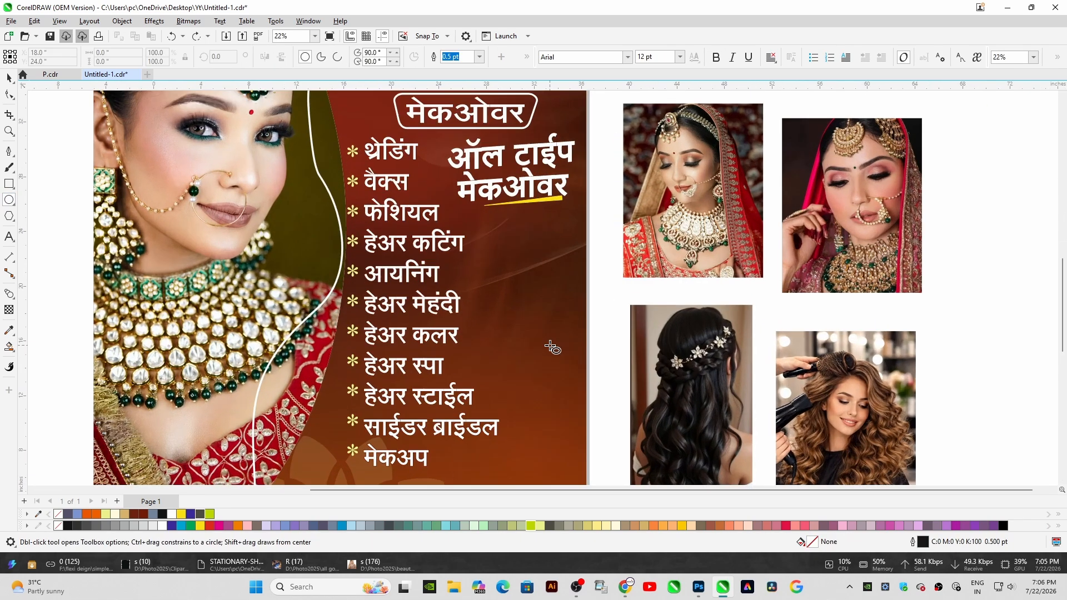
drag(462, 219, 567, 326)
drag(525, 262, 531, 255)
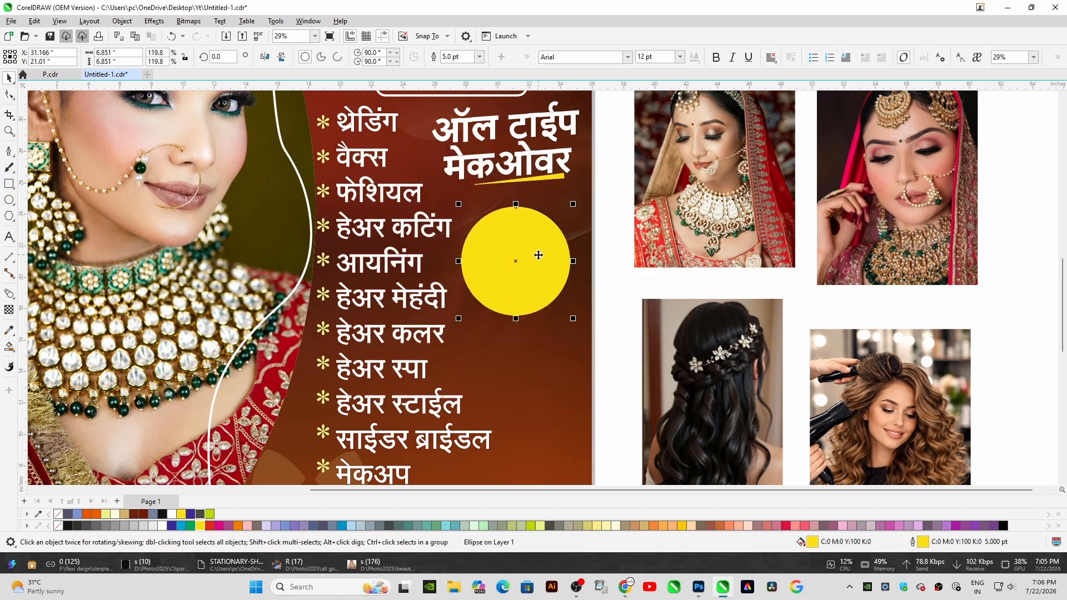
Duplicate the circle downward three times to form a vertical stack
drag(535, 347, 535, 347)
right_click(534, 348)
key(ctrl+r)
scroll(538, 345, down, 4)
key(ctrl+r)
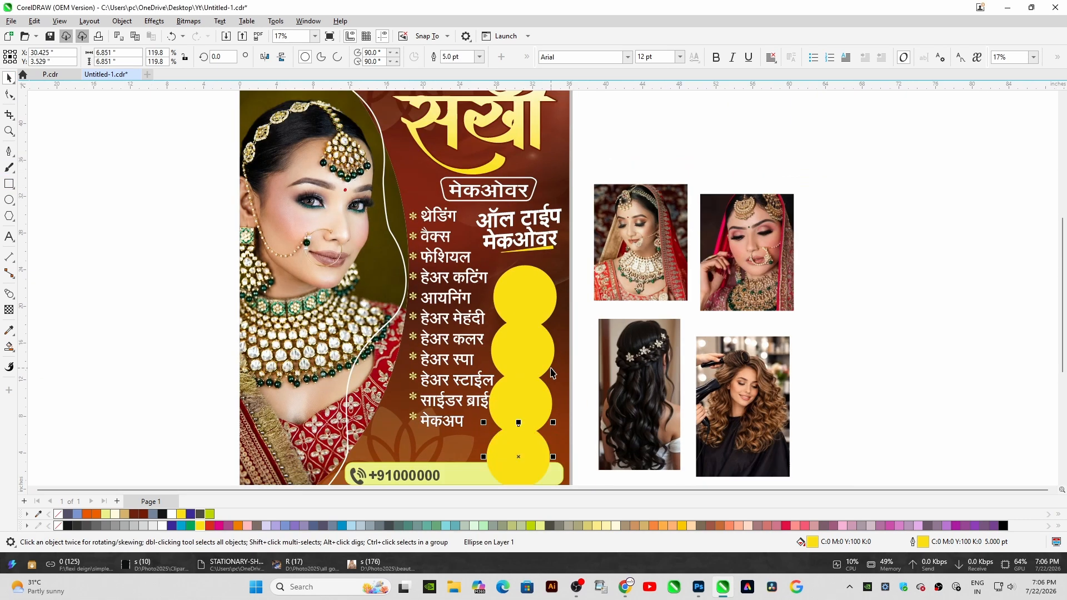
PowerClip the first bride photo into the top yellow circle and fit the contents to the frame
scroll(549, 367, up, 2)
click(634, 269)
key(alt+c)
key(w)
key(p)
click(538, 269)
right_click(538, 269)
mouse_move(579, 225)
click(717, 250)
PowerClip the second bride photo into the second circle and fit its contents to the frame
click(778, 244)
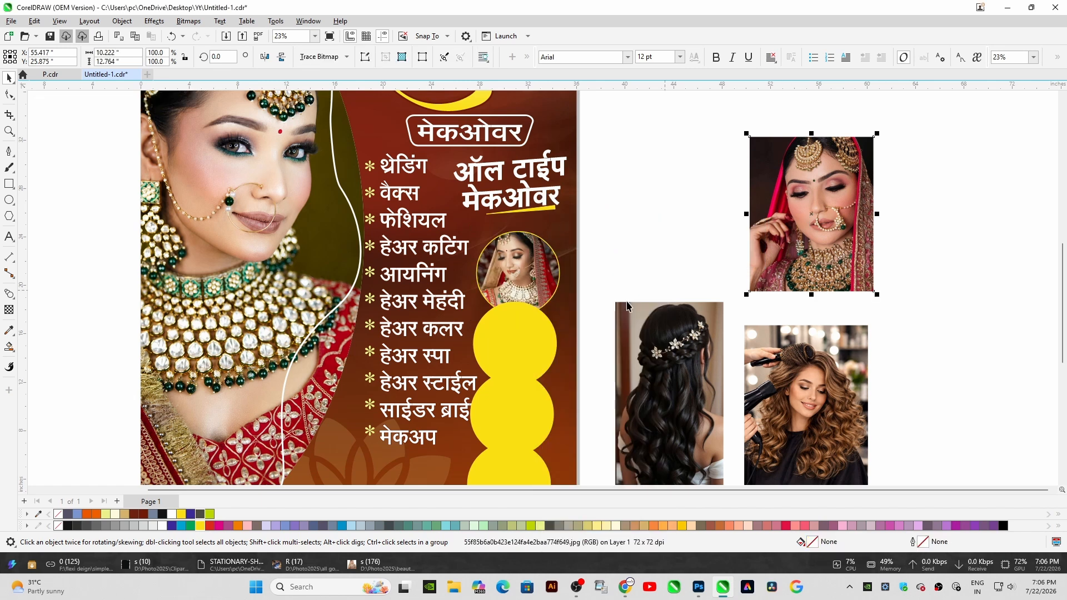
key(alt+c)
key(w)
key(p)
click(515, 341)
right_click(514, 341)
mouse_move(546, 224)
click(683, 249)
scroll(539, 384, up, 3)
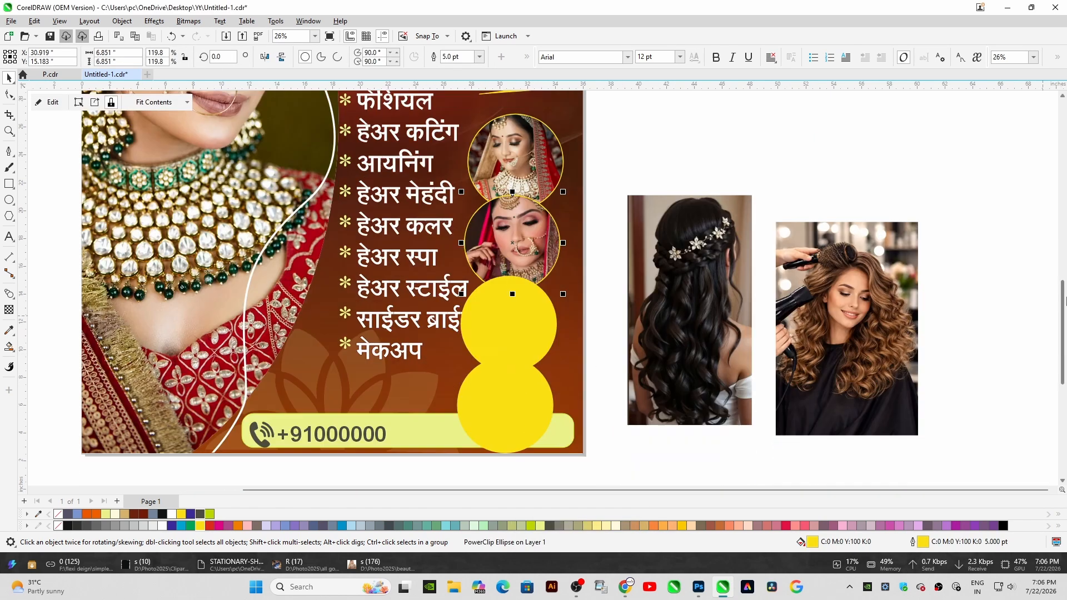
PowerClip the dark-hair and curly-hair photos into the lower two circles and fit their contents
click(728, 266)
click(923, 267)
key(alt+c)
key(w)
key(p)
click(514, 356)
click(728, 261)
key(alt+c)
key(w)
key(p)
click(539, 241)
right_click(539, 240)
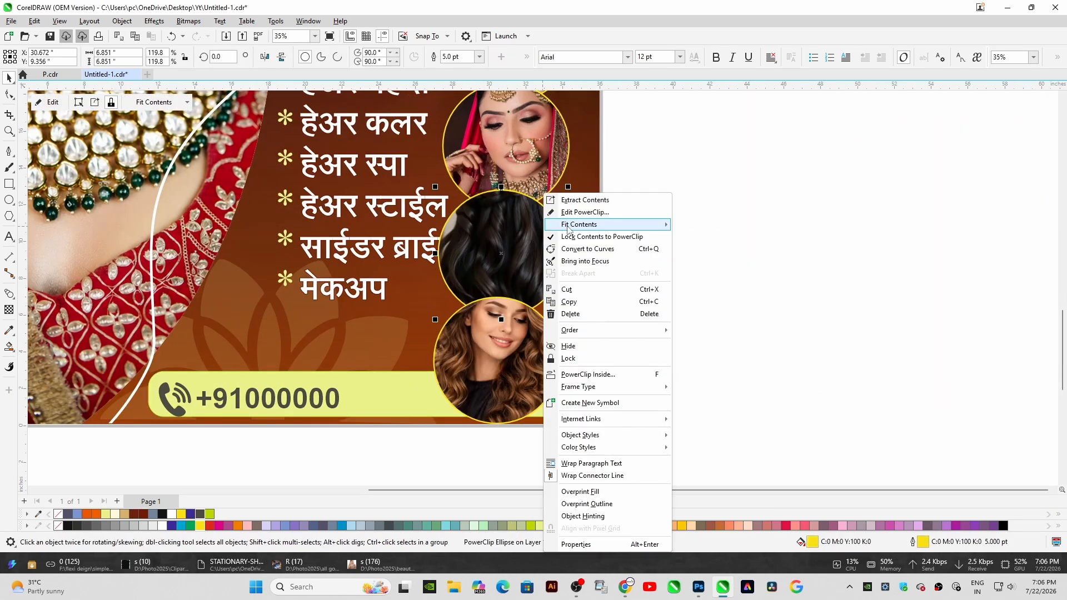
click(714, 251)
right_click(477, 336)
mouse_move(512, 222)
click(683, 251)
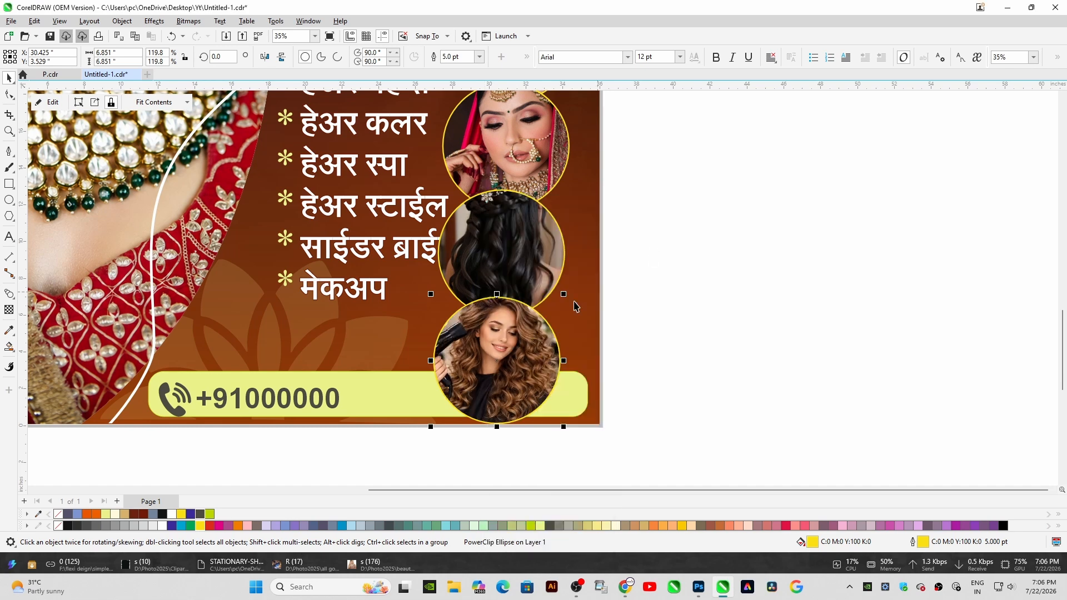
Rearrange the four photo circles into a staggered column beside the services list
scroll(533, 309, down, 2)
drag(512, 338, 526, 336)
drag(517, 270, 504, 274)
drag(523, 196, 531, 200)
drag(532, 130, 529, 129)
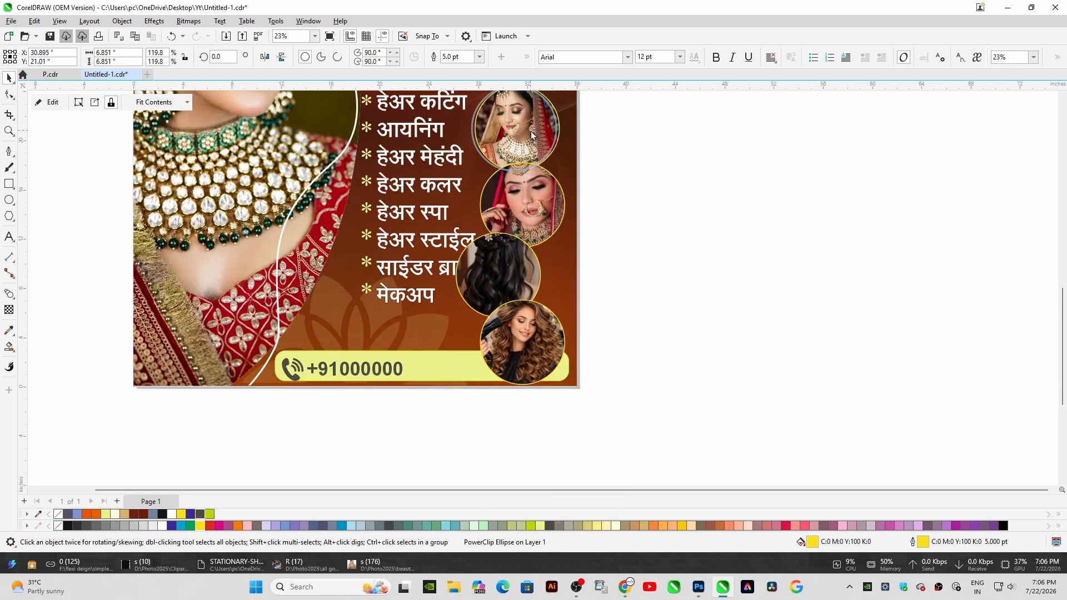
click(512, 258)
drag(507, 260, 534, 249)
drag(528, 201, 520, 201)
drag(525, 266, 537, 271)
drag(525, 341, 509, 335)
drag(533, 129, 540, 128)
click(521, 201)
shift+click(525, 265)
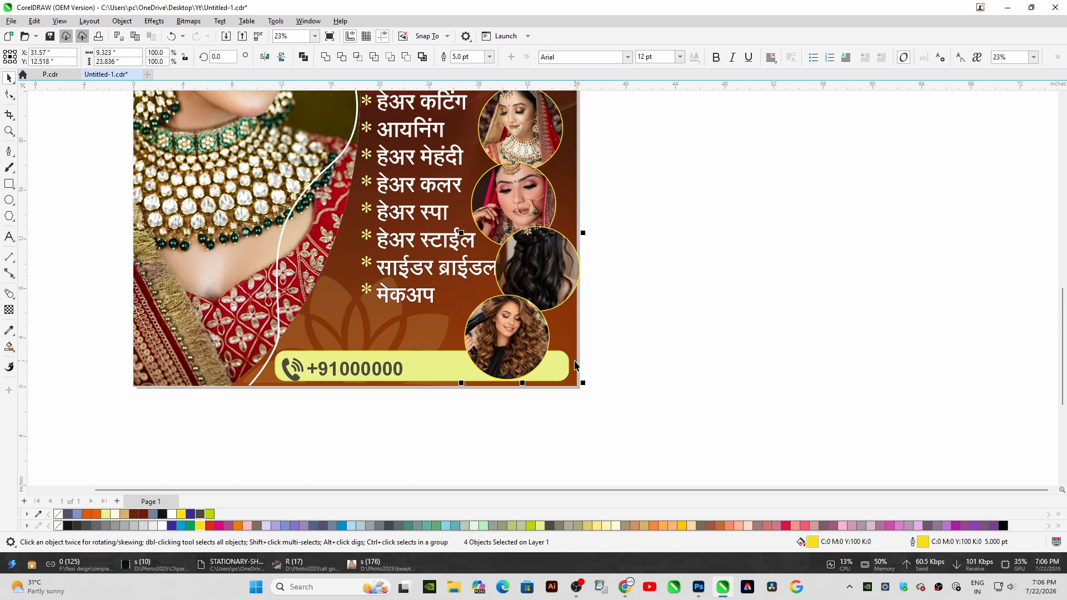
Scale the four photo circles down together and nudge them into place
drag(583, 383, 566, 365)
drag(523, 244, 530, 251)
scroll(376, 363, down, 1)
scroll(490, 191, up, 1)
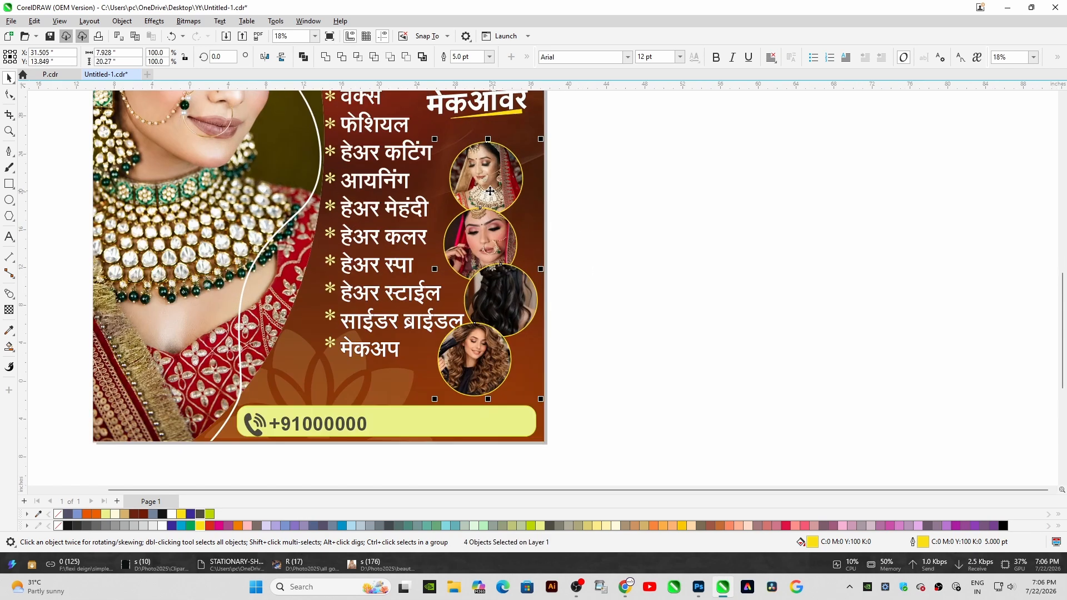
drag(479, 367, 481, 371)
Narrow the साईडर ब्राईडल service line so it clears the photo circles
click(427, 323)
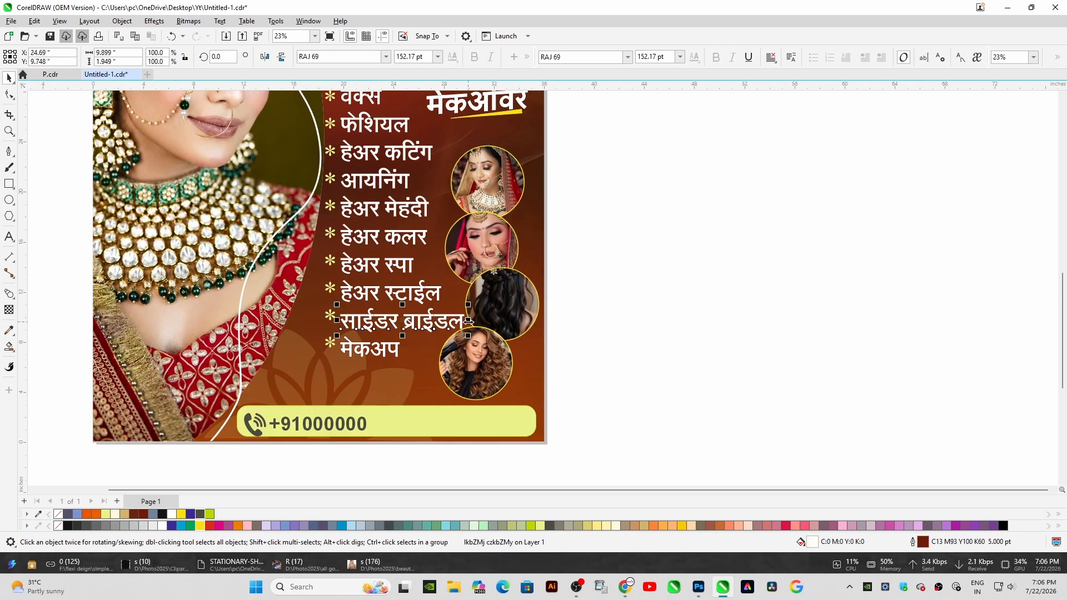
drag(468, 321, 458, 321)
click(478, 335)
shift+click(486, 310)
shift+click(485, 261)
shift+click(491, 160)
click(583, 241)
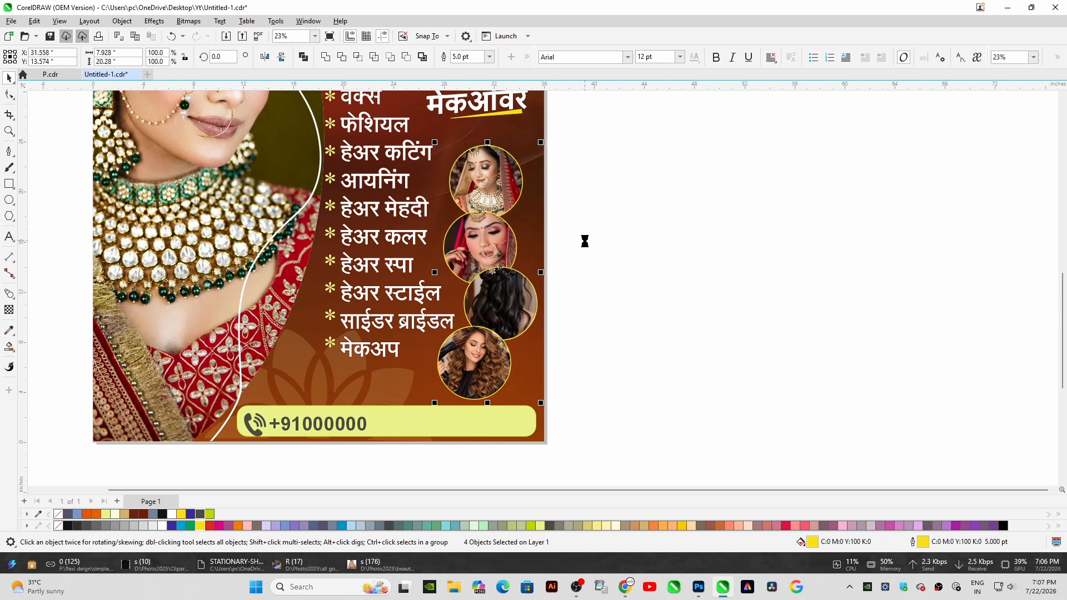
Zoom to the whole page and stretch the services list taller to fill the space above the phone bar
key(shift+F4)
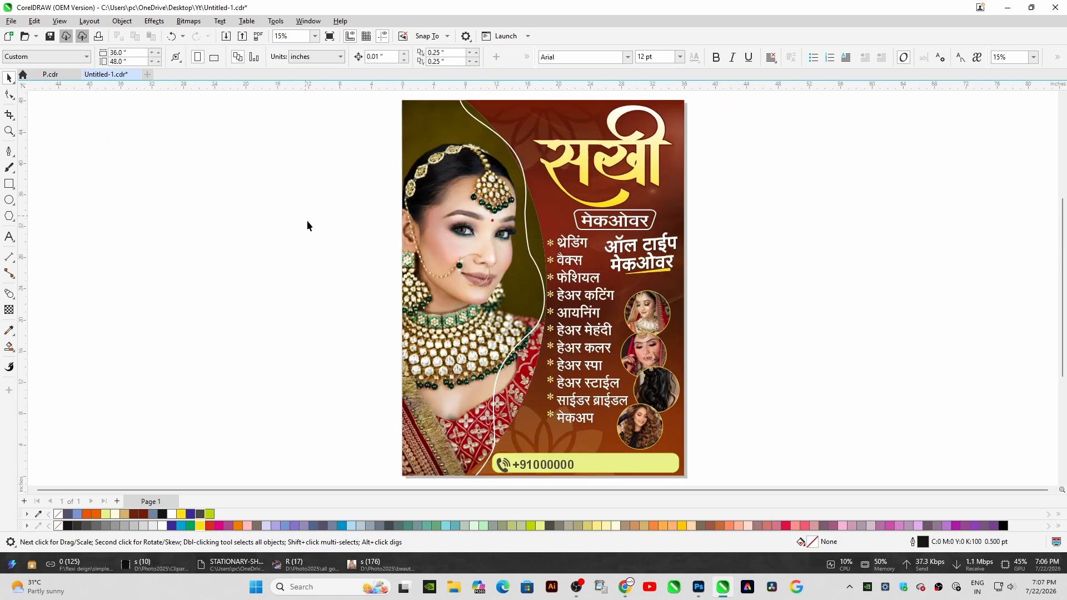
drag(632, 231, 630, 238)
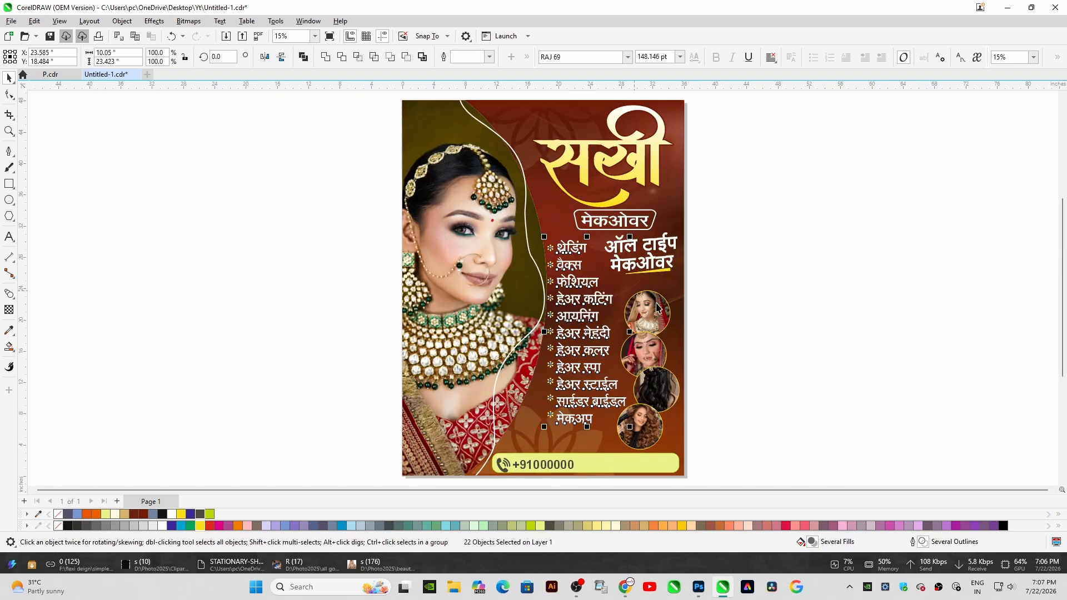
drag(590, 427, 586, 444)
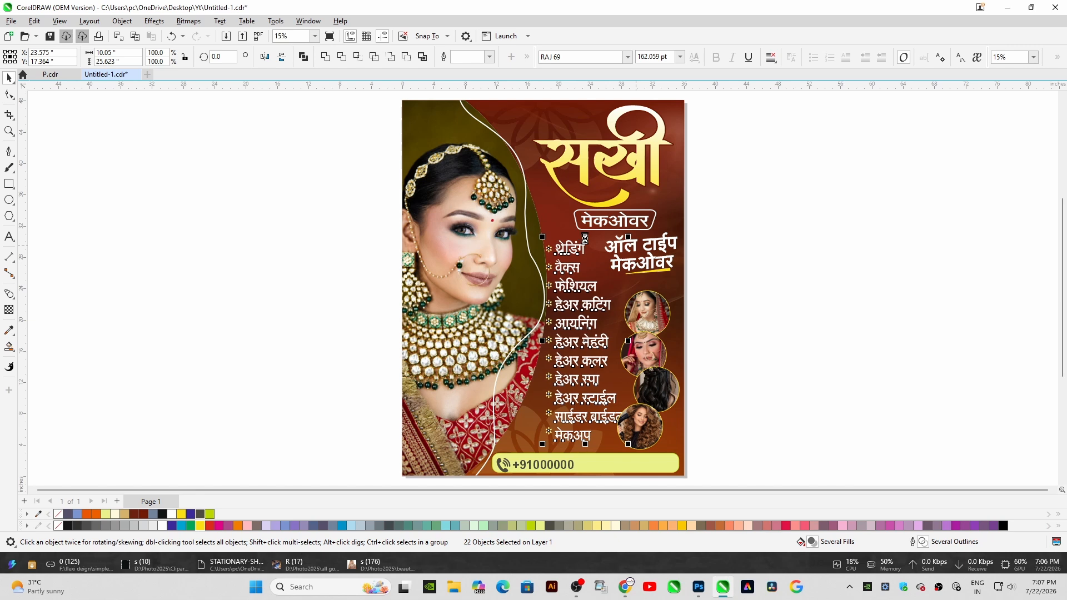
drag(586, 238, 584, 244)
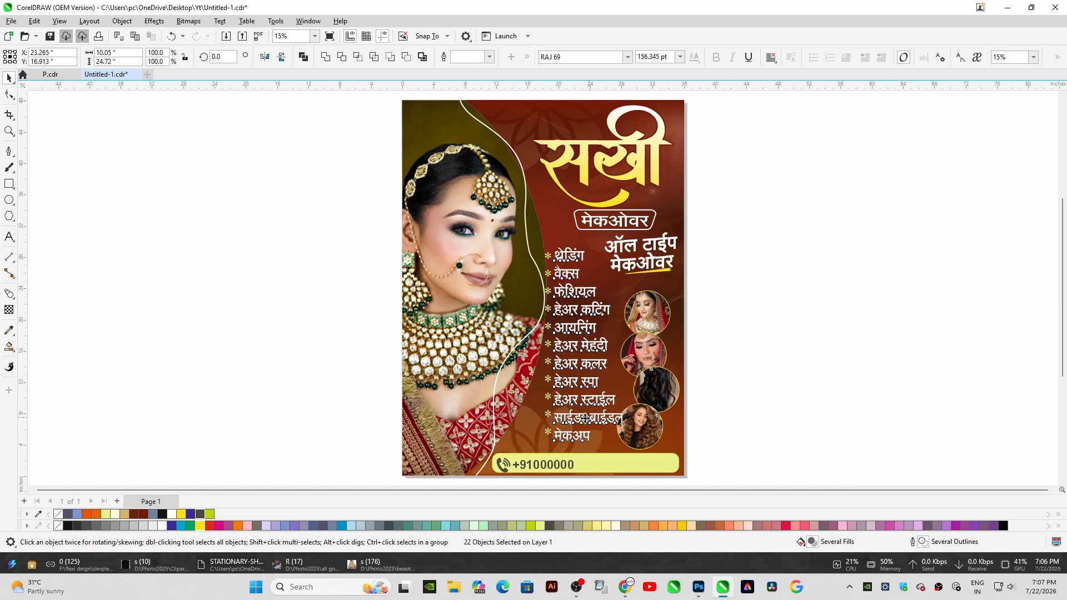
scroll(595, 323, up, 2)
scroll(461, 261, down, 2)
Narrow the bride portrait frame slightly from its right edge
click(472, 260)
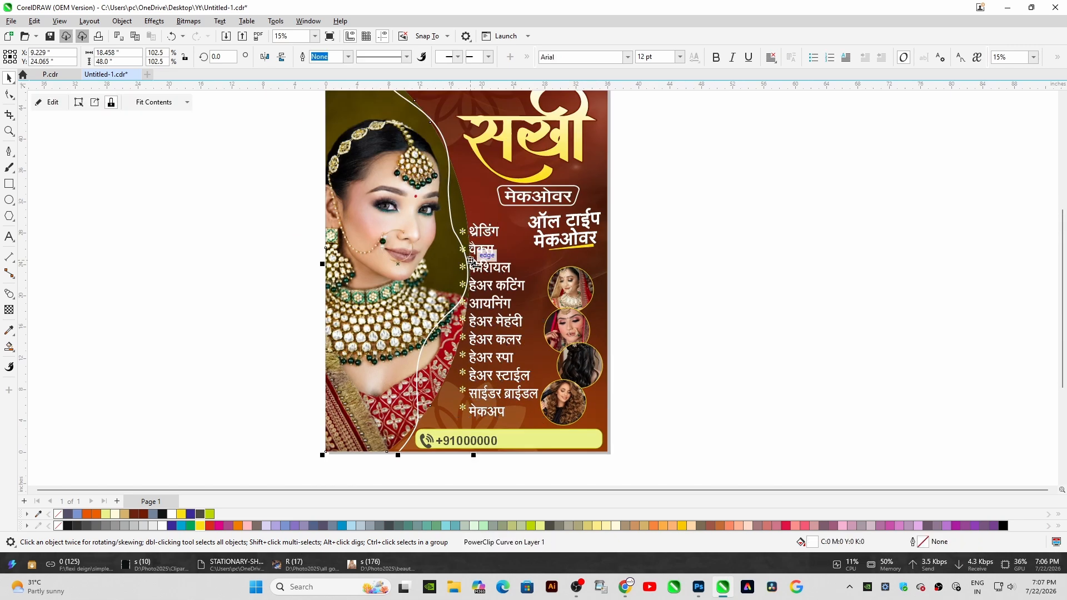
drag(471, 260, 466, 260)
scroll(494, 350, up, 1)
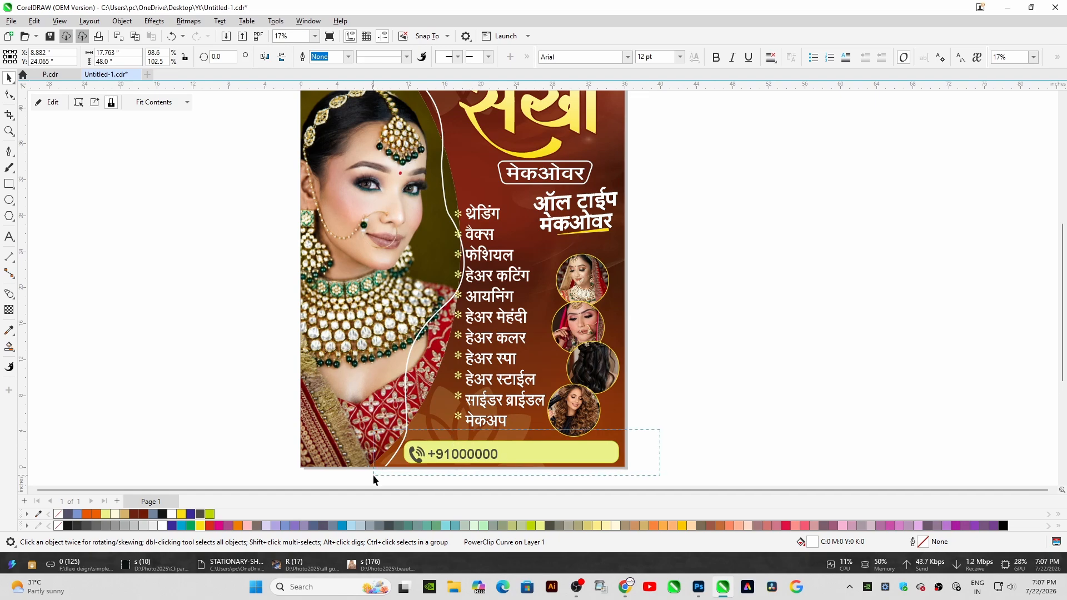
Deselect everything and preview the finished poster full-screen
click(716, 392)
key(F9)
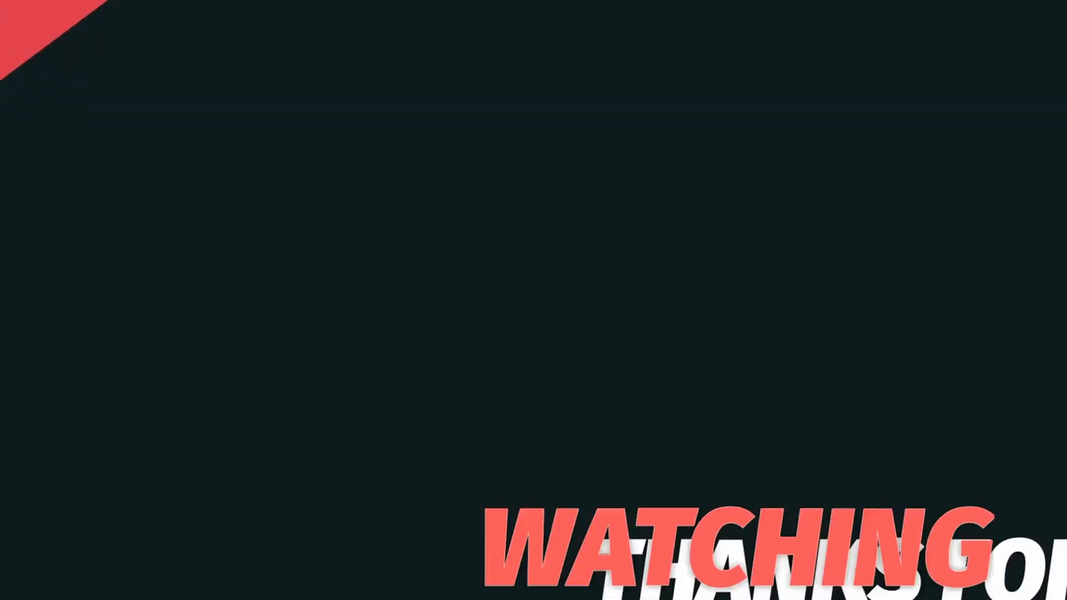